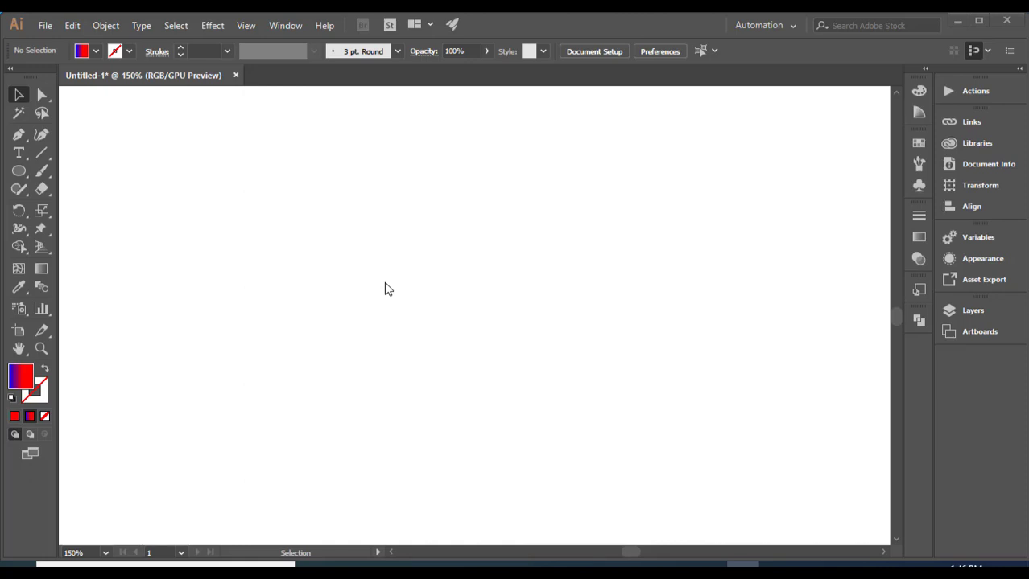
- Add a text object with the letter V on the blank page
{"action": "left_click", "coordinate": [19, 153]}
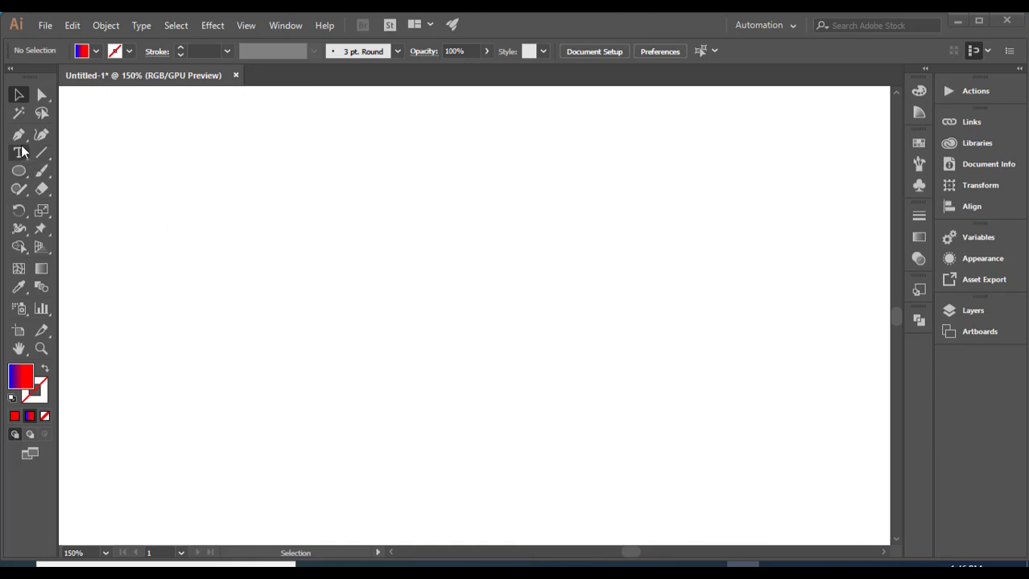
{"action": "left_click", "coordinate": [268, 195]}
{"action": "type", "text": "V"}
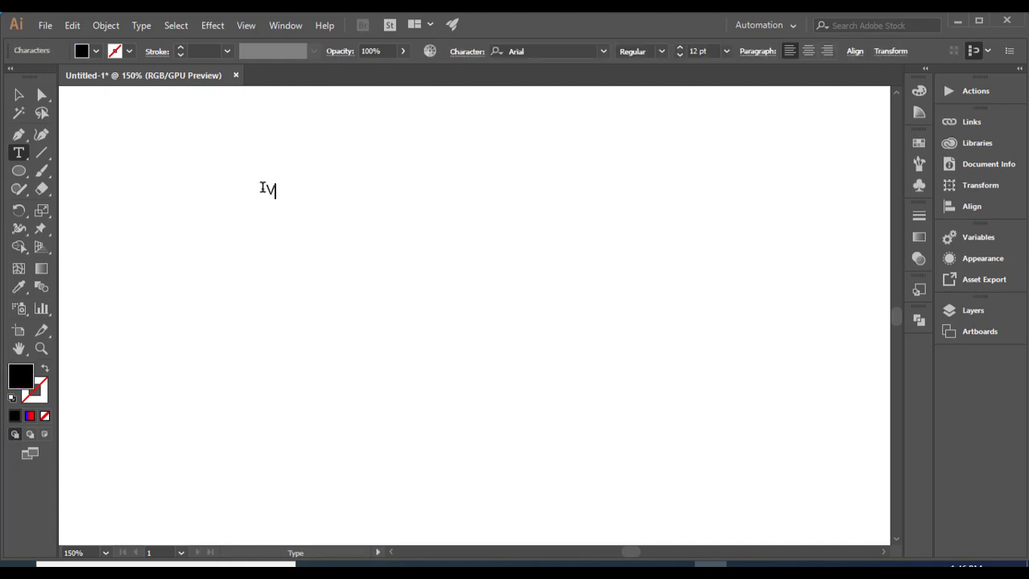
- Enlarge the V, rotate it 180° into a Λ, and move it toward the page centre
{"action": "left_click", "coordinate": [21, 96]}
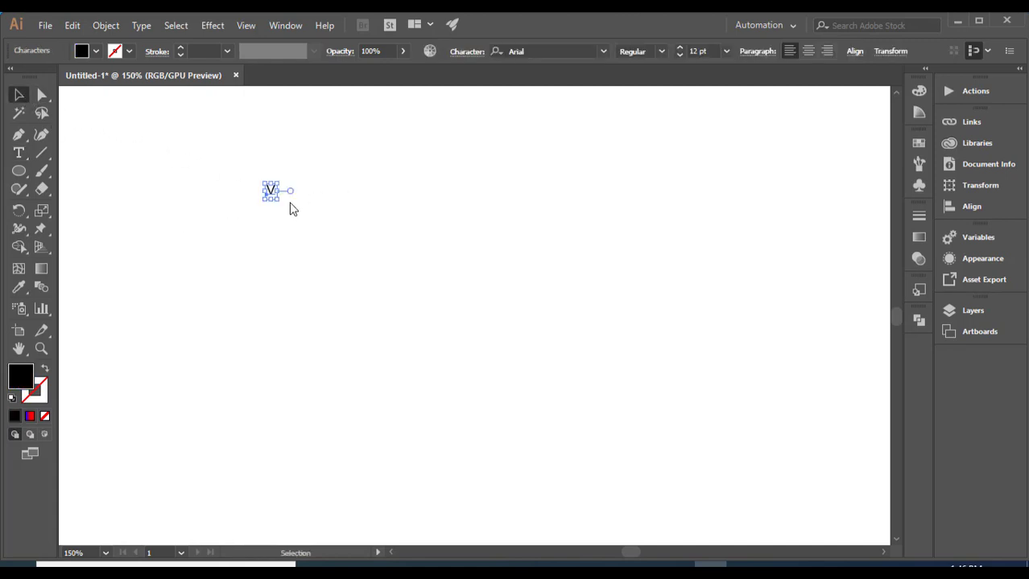
{"action": "left_click", "coordinate": [278, 197]}
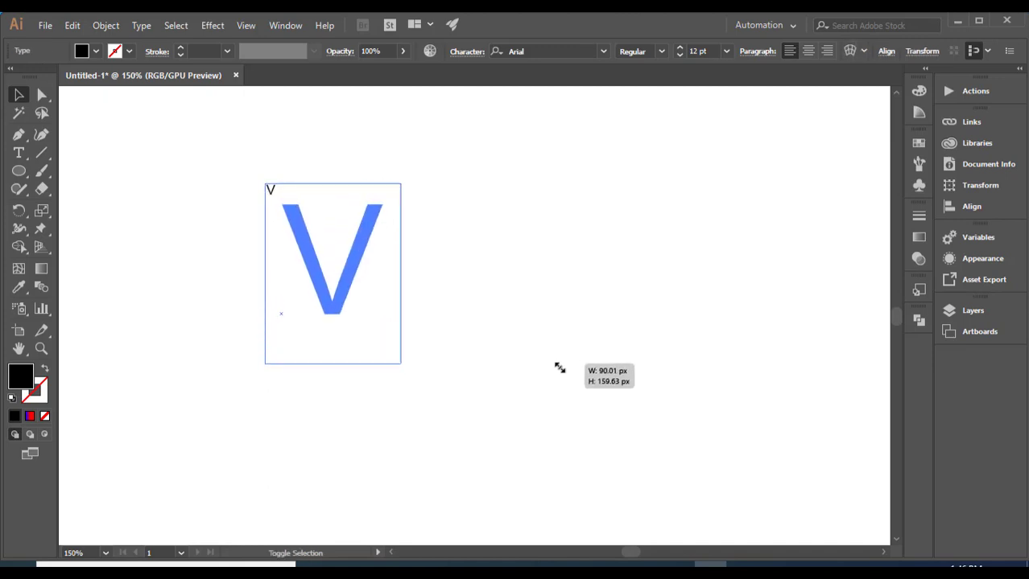
{"action": "left_click_drag", "start_coordinate": [433, 305], "coordinate": [557, 368]}
{"action": "left_click_drag", "start_coordinate": [405, 180], "coordinate": [298, 358]}
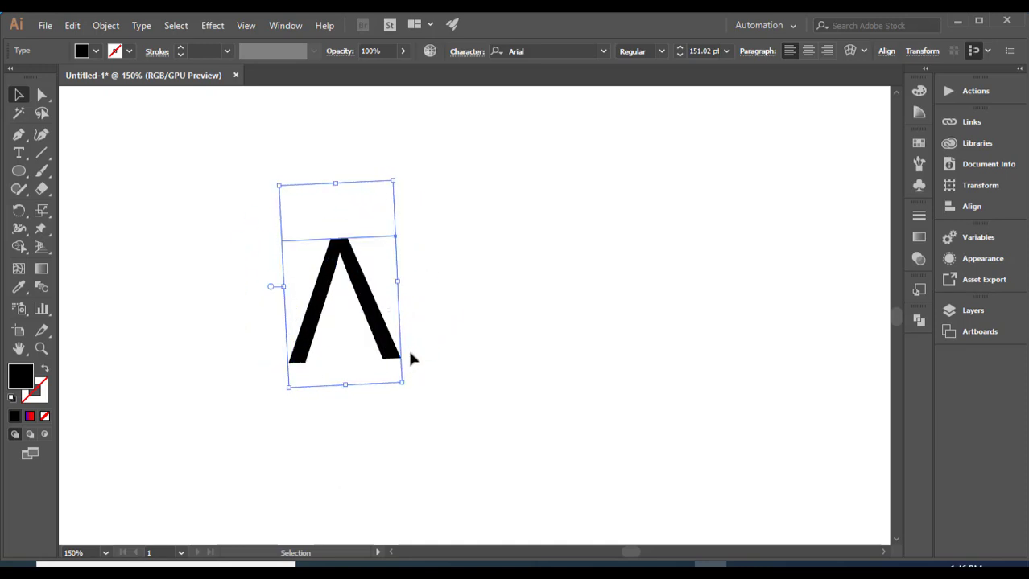
{"action": "left_click_drag", "start_coordinate": [407, 390], "coordinate": [404, 393]}
{"action": "mouse_move", "coordinate": [369, 310]}
{"action": "left_mouse_down"}
{"action": "mouse_move", "coordinate": [61, 179]}
{"action": "mouse_move", "coordinate": [131, 151]}
{"action": "left_mouse_up"}
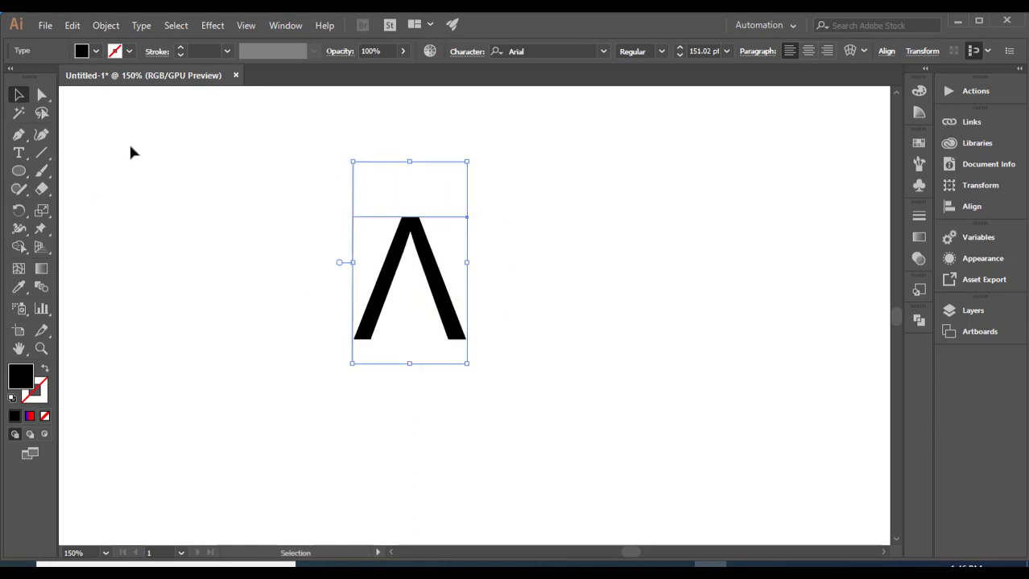
- Draw a flat ellipse left of the Λ and overlay a smaller duplicate on it
{"action": "left_click", "coordinate": [18, 171]}
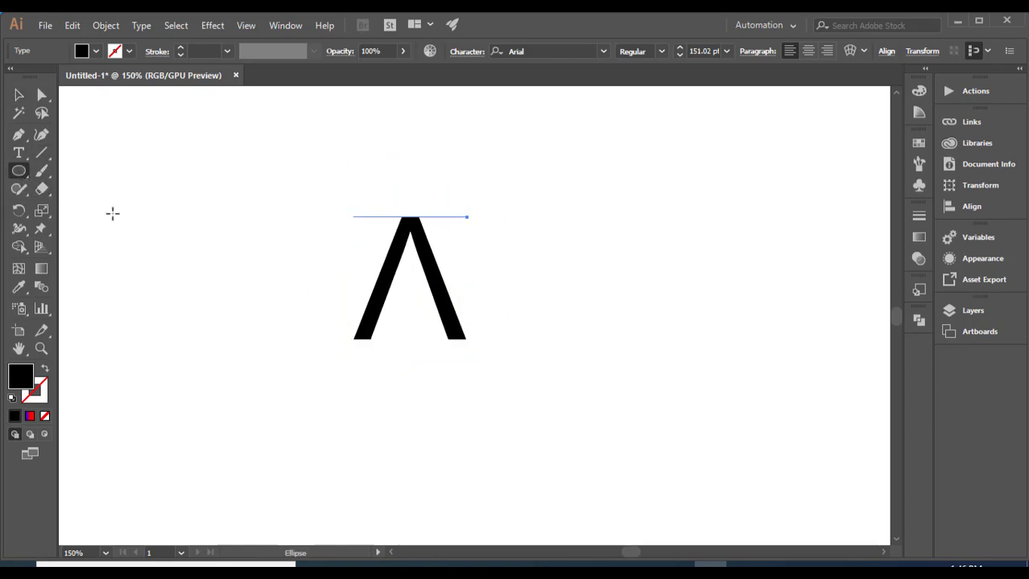
{"action": "left_click_drag", "start_coordinate": [108, 217], "coordinate": [269, 264]}
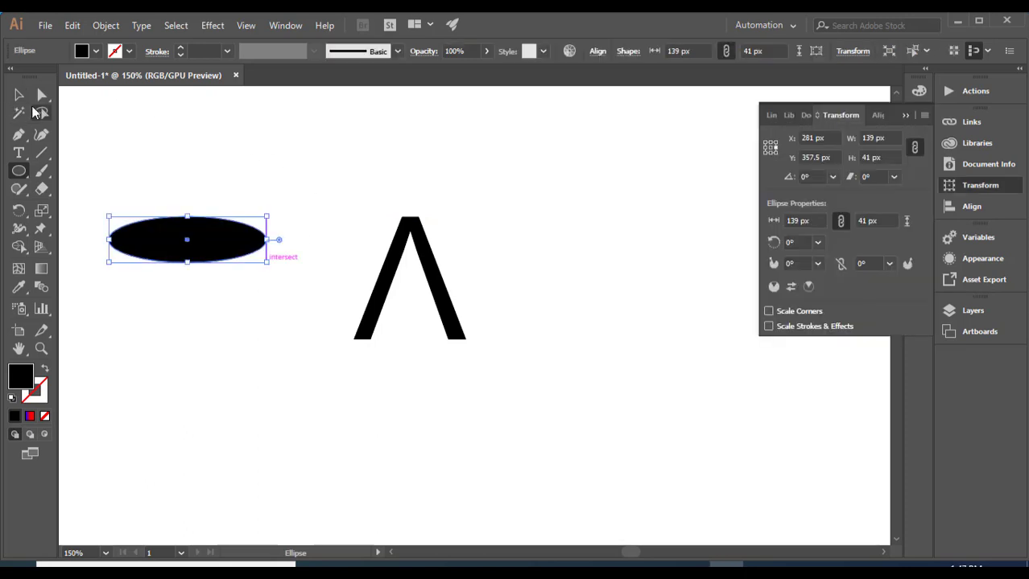
{"action": "left_click", "coordinate": [18, 95]}
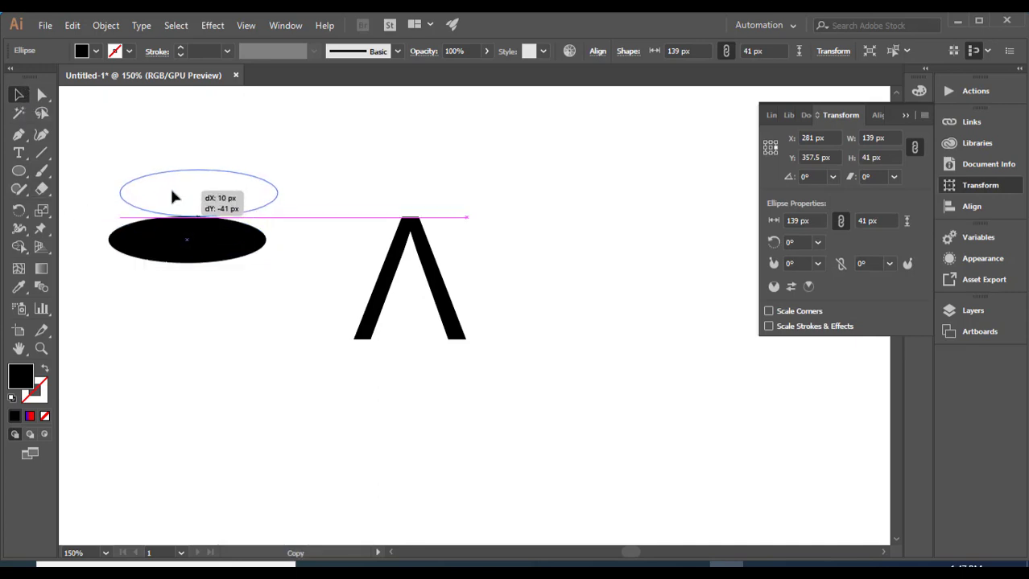
{"action": "left_click_drag", "start_coordinate": [160, 243], "coordinate": [172, 197]}
{"action": "mouse_move", "coordinate": [277, 215]}
{"action": "left_mouse_down"}
{"action": "mouse_move", "coordinate": [253, 210]}
{"action": "mouse_move", "coordinate": [218, 239]}
{"action": "left_mouse_up"}
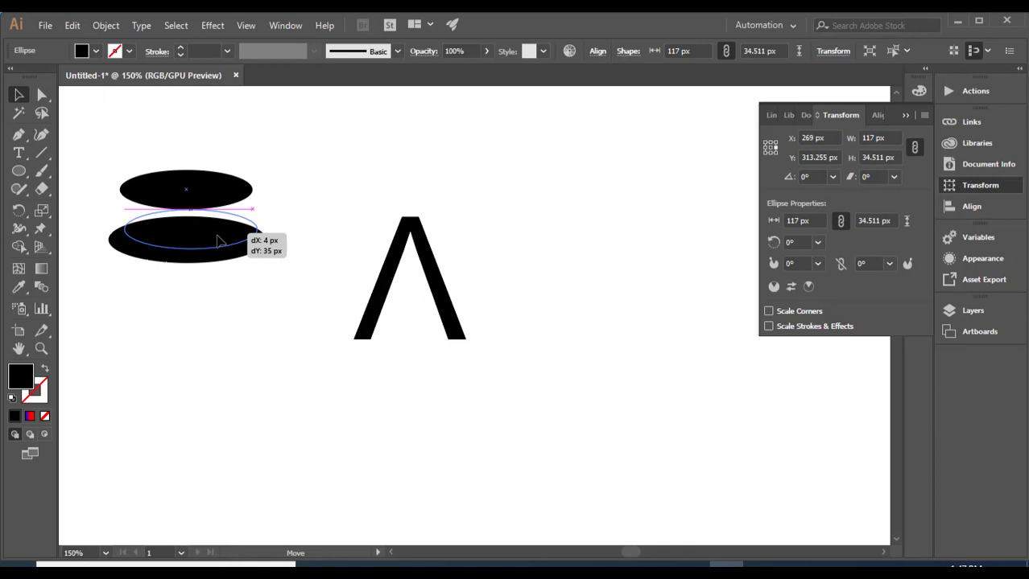
{"action": "left_click_drag", "start_coordinate": [217, 239], "coordinate": [217, 239]}
- Centre both ellipses horizontally and apply Minus Front to leave a crescent
{"action": "left_click_drag", "start_coordinate": [133, 172], "coordinate": [283, 243]}
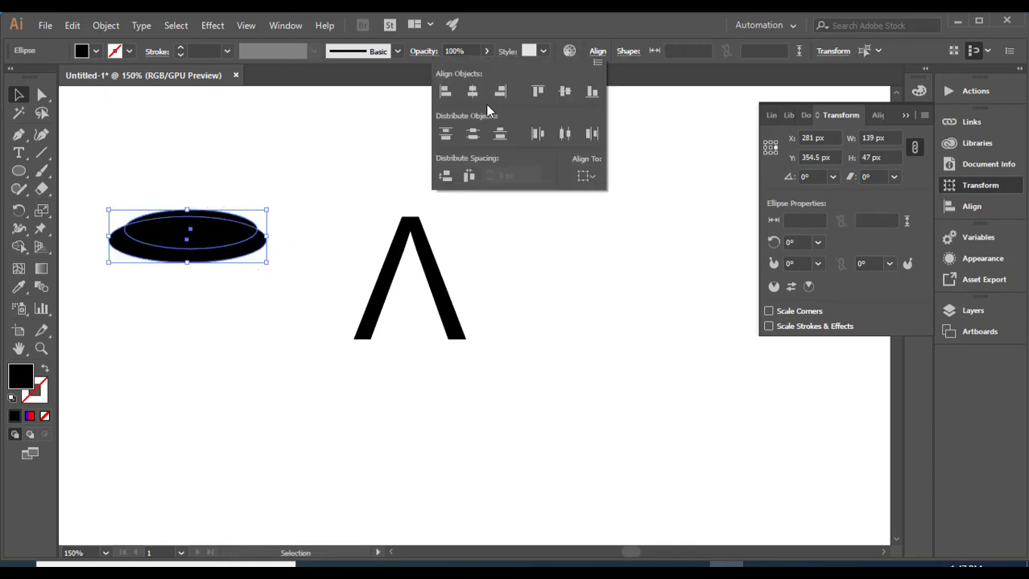
{"action": "left_click", "coordinate": [473, 92]}
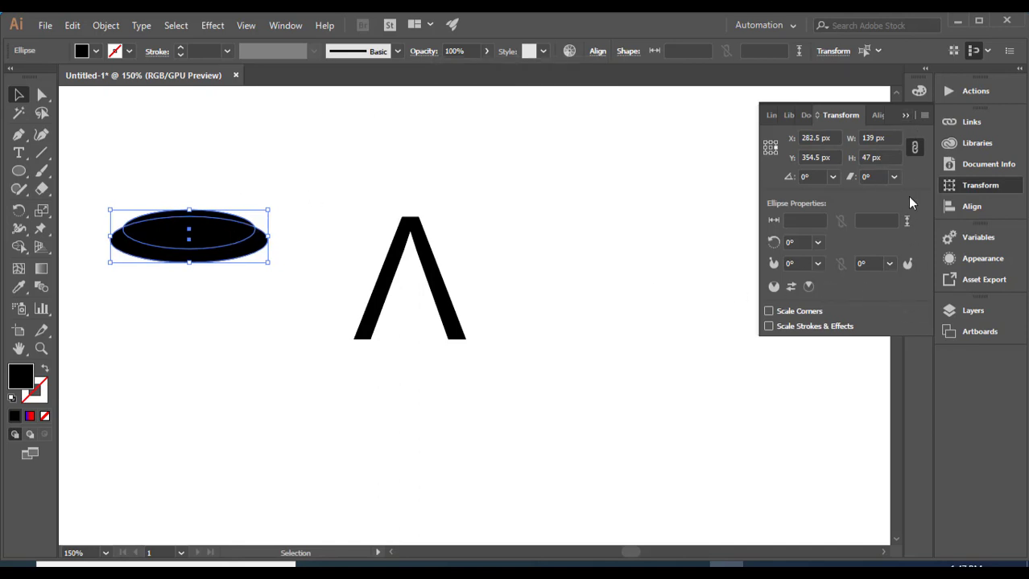
{"action": "left_click", "coordinate": [906, 116]}
{"action": "left_click", "coordinate": [919, 321]}
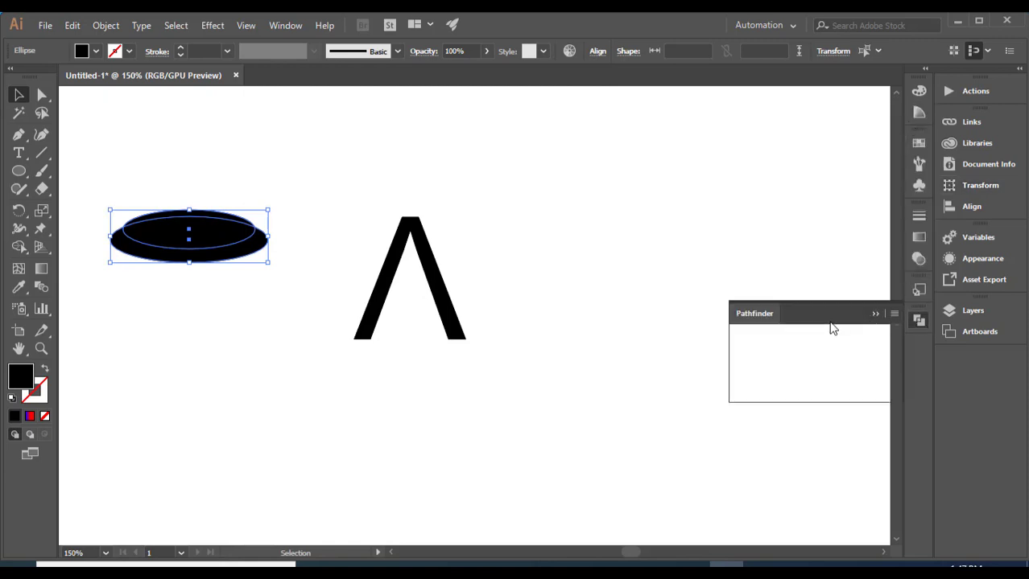
{"action": "left_click", "coordinate": [773, 351]}
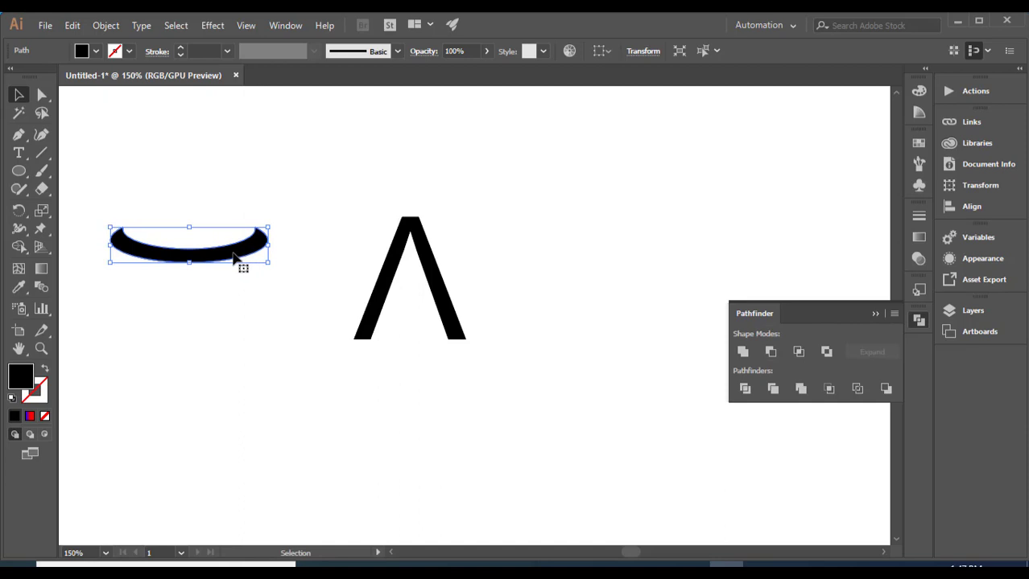
- Draw a second flat ellipse below the crescent, plus a slightly narrower duplicate above it
{"action": "left_click", "coordinate": [159, 273]}
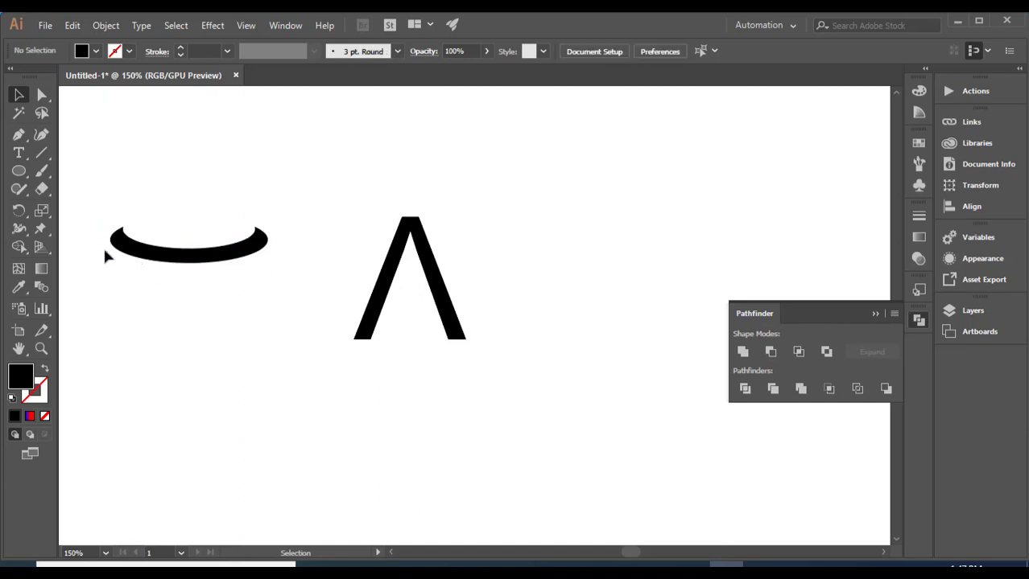
{"action": "left_click", "coordinate": [19, 171]}
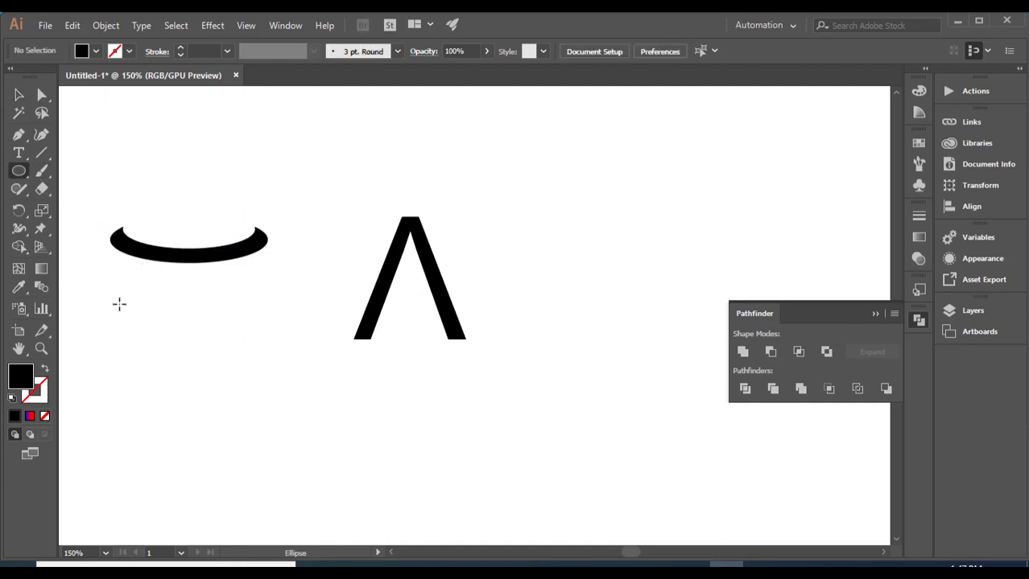
{"action": "mouse_move", "coordinate": [110, 276]}
{"action": "left_mouse_down"}
{"action": "mouse_move", "coordinate": [281, 302]}
{"action": "mouse_move", "coordinate": [268, 308]}
{"action": "left_mouse_up"}
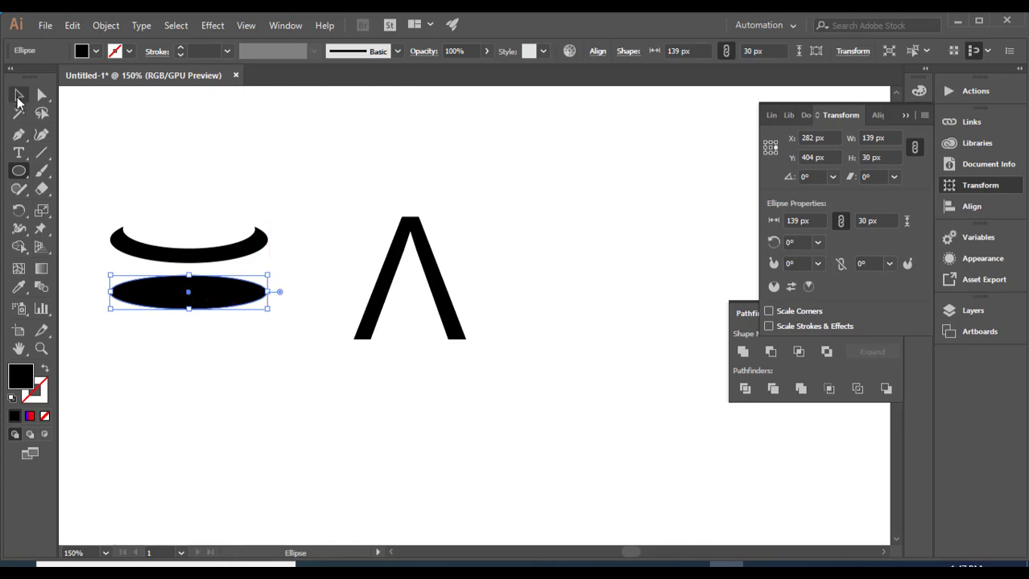
{"action": "left_click", "coordinate": [19, 94]}
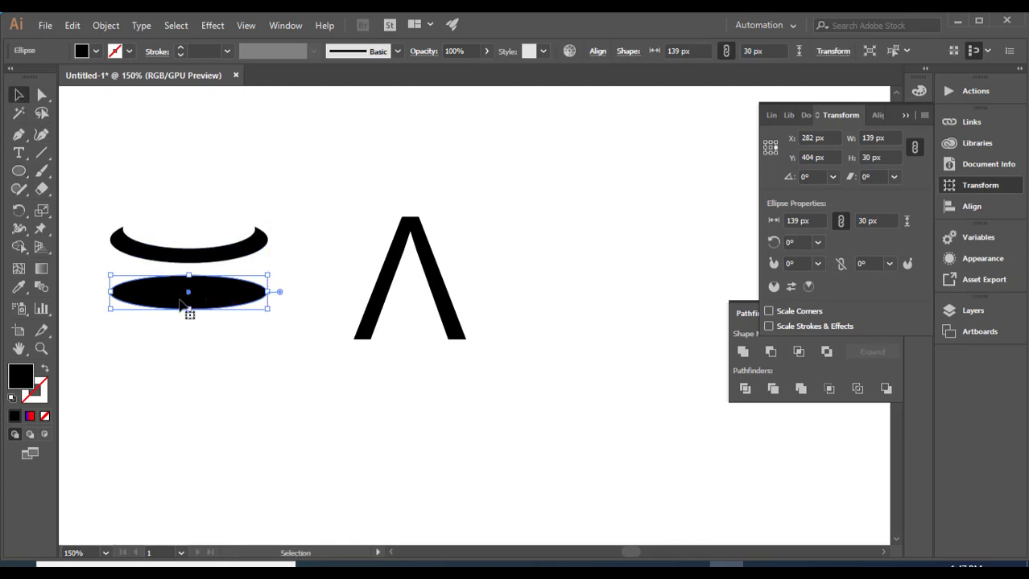
{"action": "left_click_drag", "start_coordinate": [180, 304], "coordinate": [186, 323]}
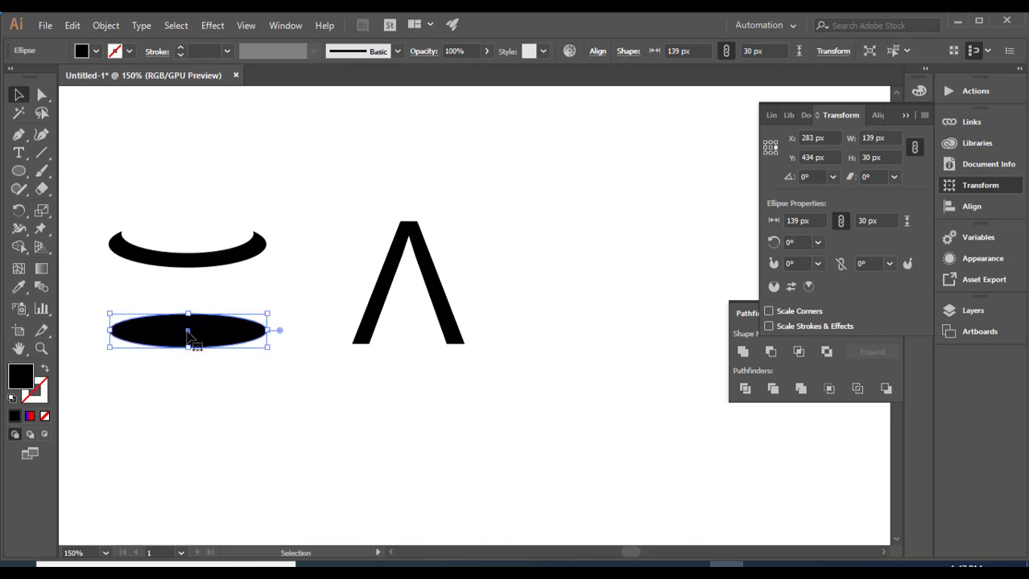
{"action": "left_click_drag", "start_coordinate": [186, 326], "coordinate": [184, 309]}
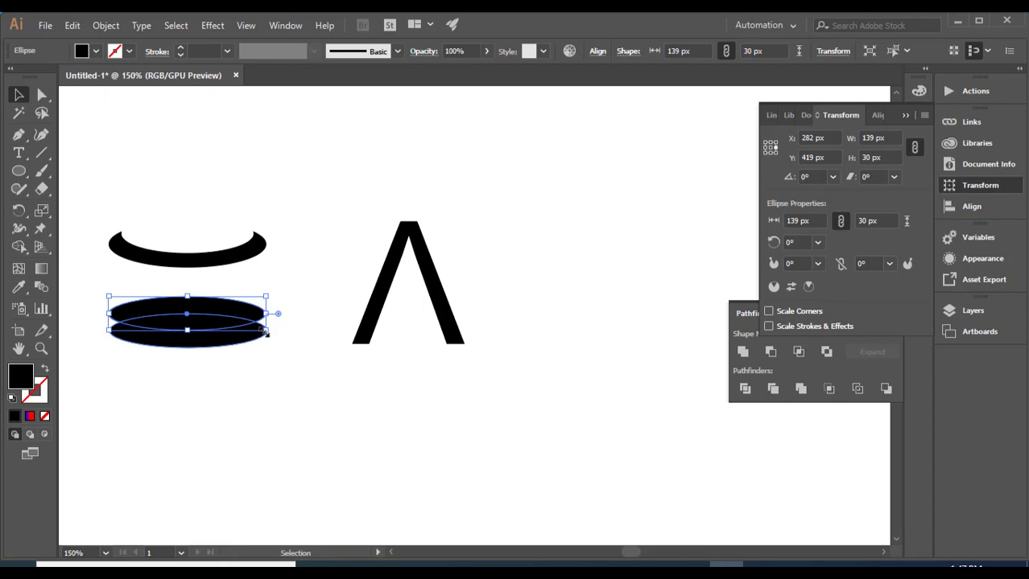
{"action": "left_click_drag", "start_coordinate": [268, 332], "coordinate": [260, 332]}
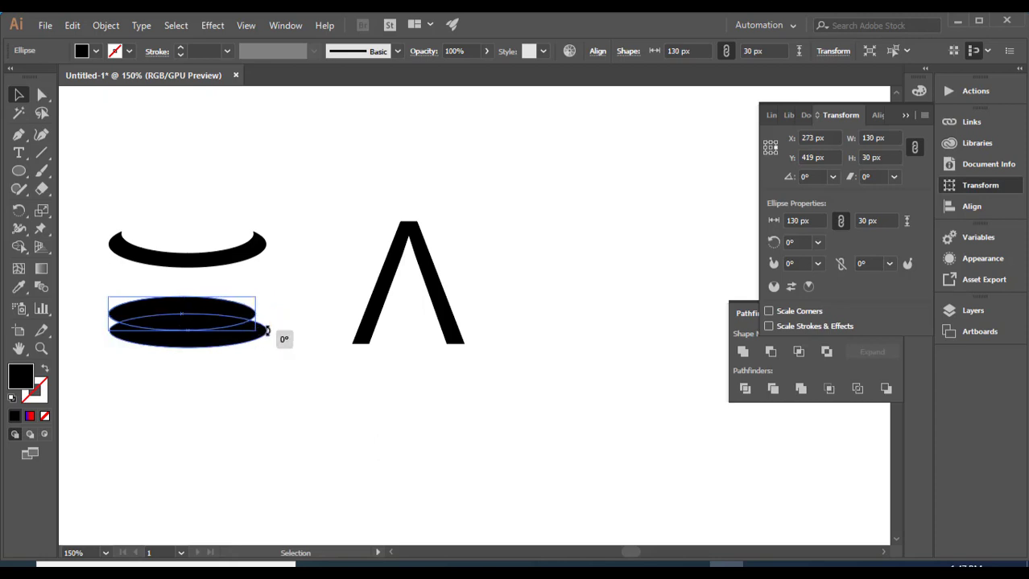
- Offset the front ellipse slightly and apply Minus Front for a second thin crescent
{"action": "left_click", "coordinate": [302, 302]}
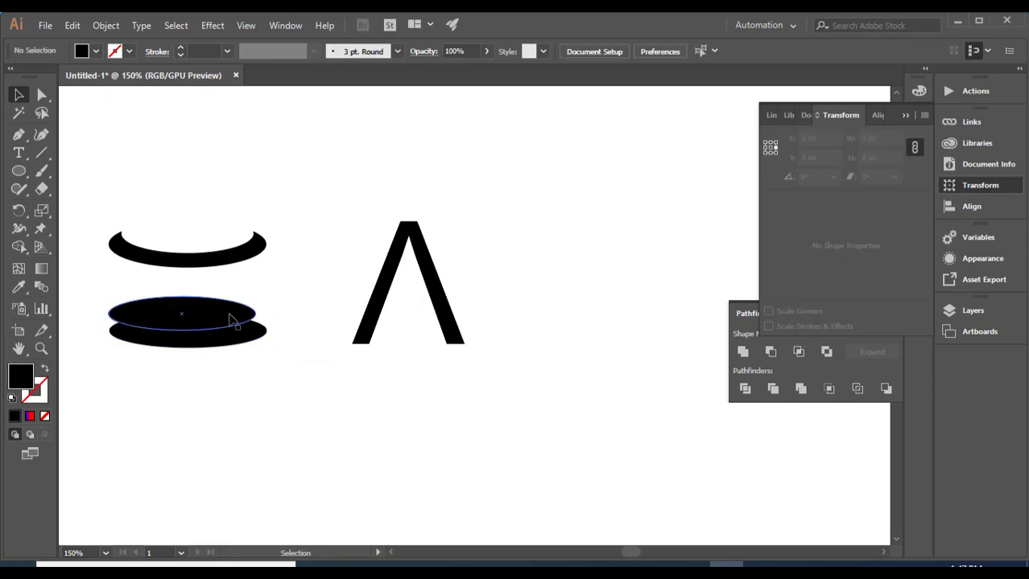
{"action": "left_click_drag", "start_coordinate": [232, 321], "coordinate": [238, 330]}
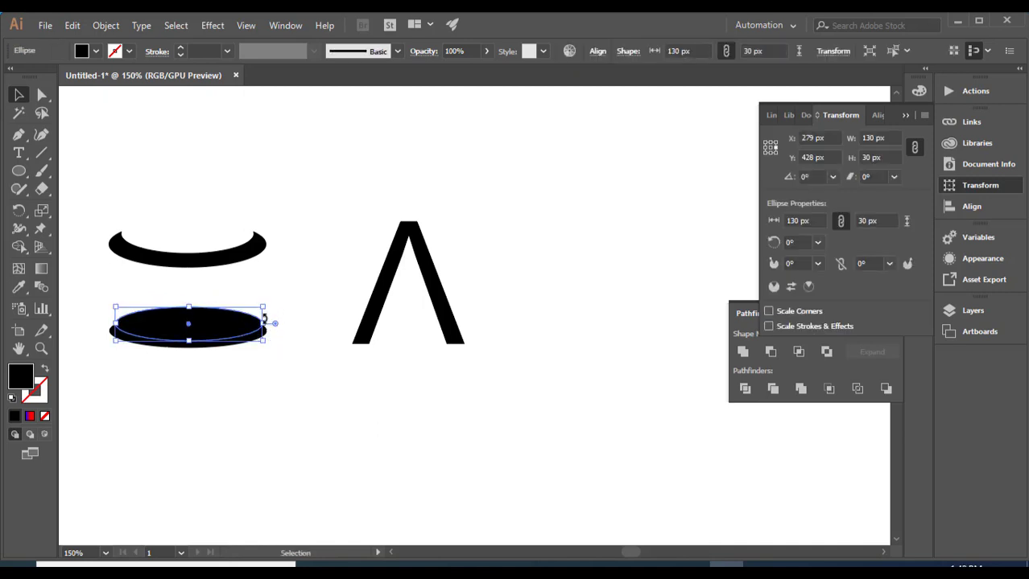
{"action": "key", "text": "Up"}
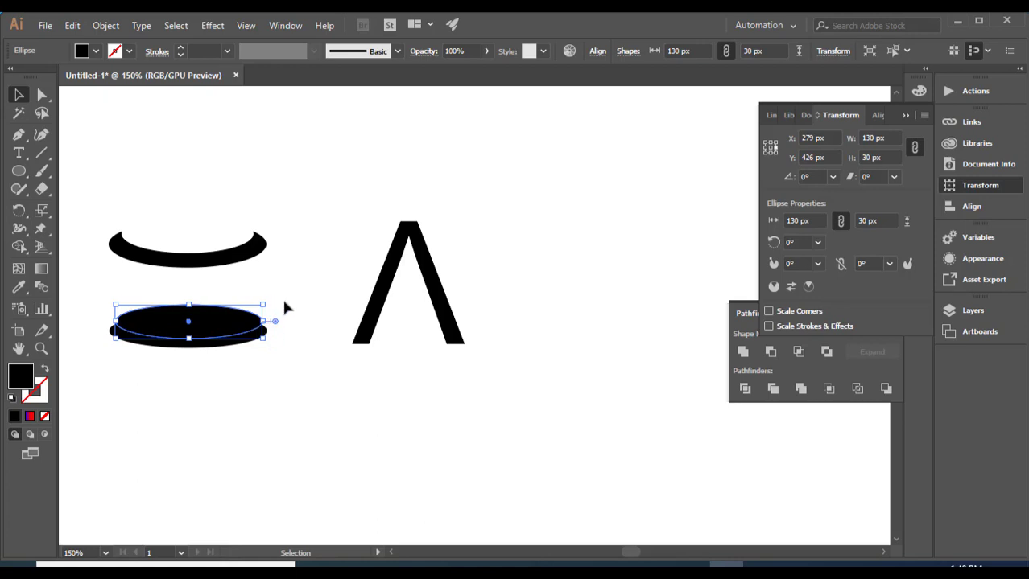
{"action": "left_click", "coordinate": [285, 306]}
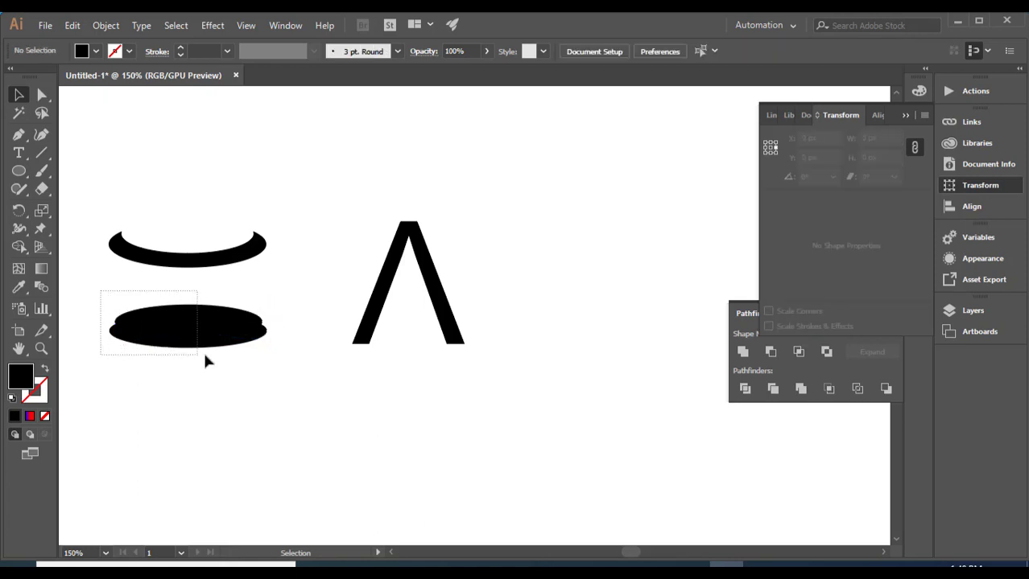
{"action": "left_click_drag", "start_coordinate": [119, 331], "coordinate": [204, 352]}
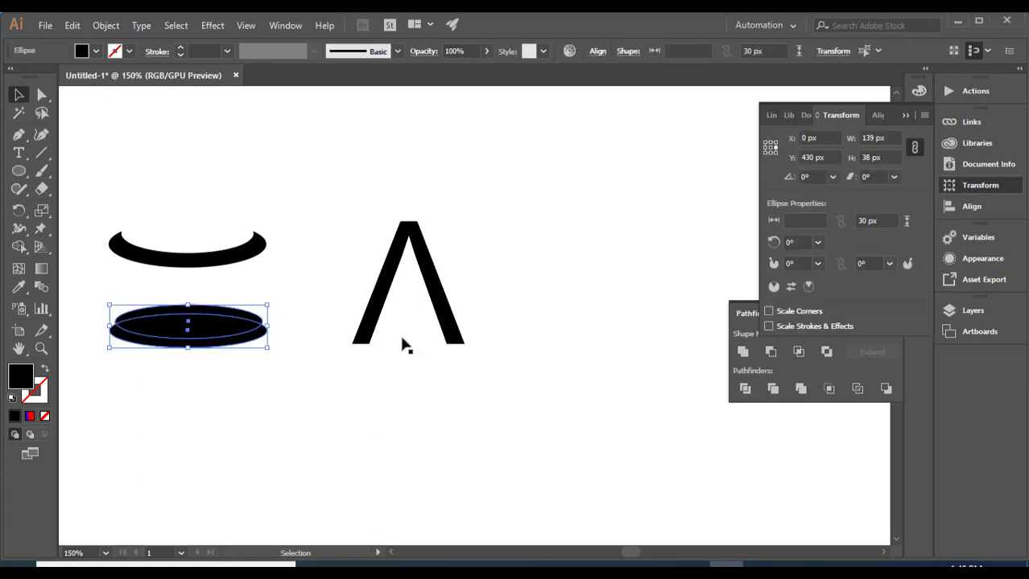
{"action": "left_click", "coordinate": [771, 352]}
{"action": "left_click", "coordinate": [319, 298]}
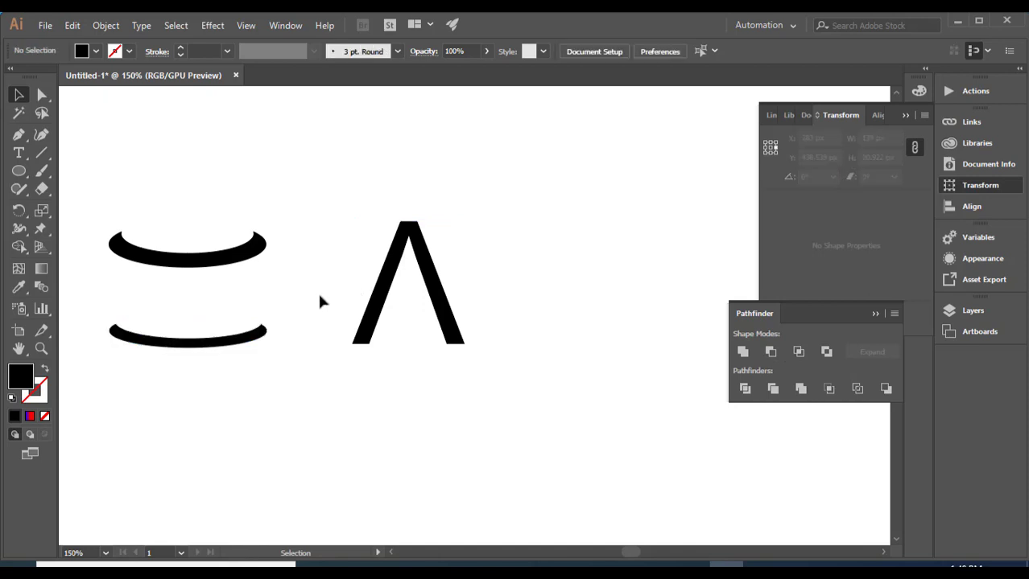
- Move the lower crescent up, enlarge it to 150 px, and rotate both crescents about 19°
{"action": "left_click_drag", "start_coordinate": [247, 336], "coordinate": [245, 294]}
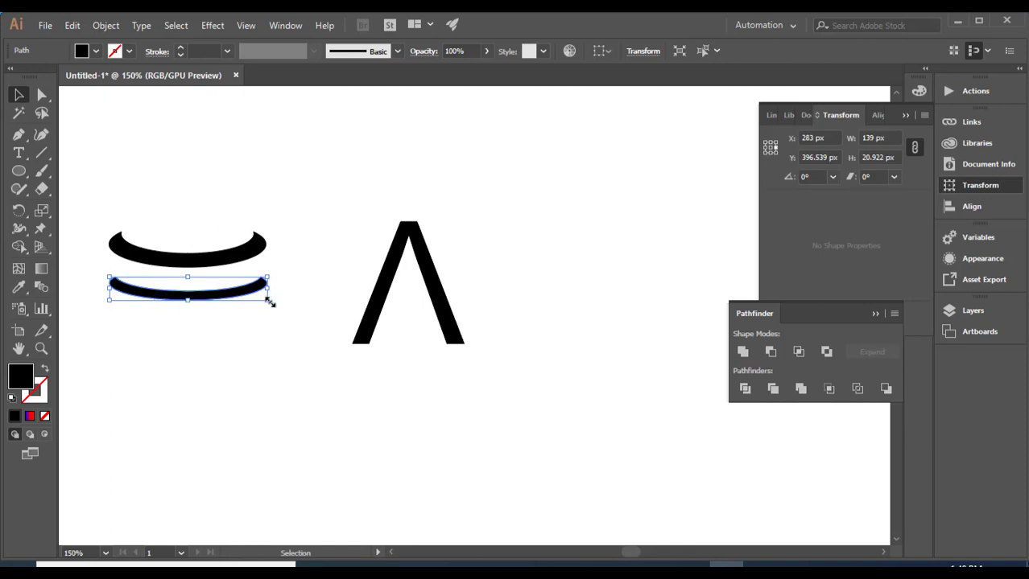
{"action": "mouse_move", "coordinate": [268, 300]}
{"action": "left_mouse_down"}
{"action": "mouse_move", "coordinate": [280, 303]}
{"action": "mouse_move", "coordinate": [228, 293]}
{"action": "left_mouse_up"}
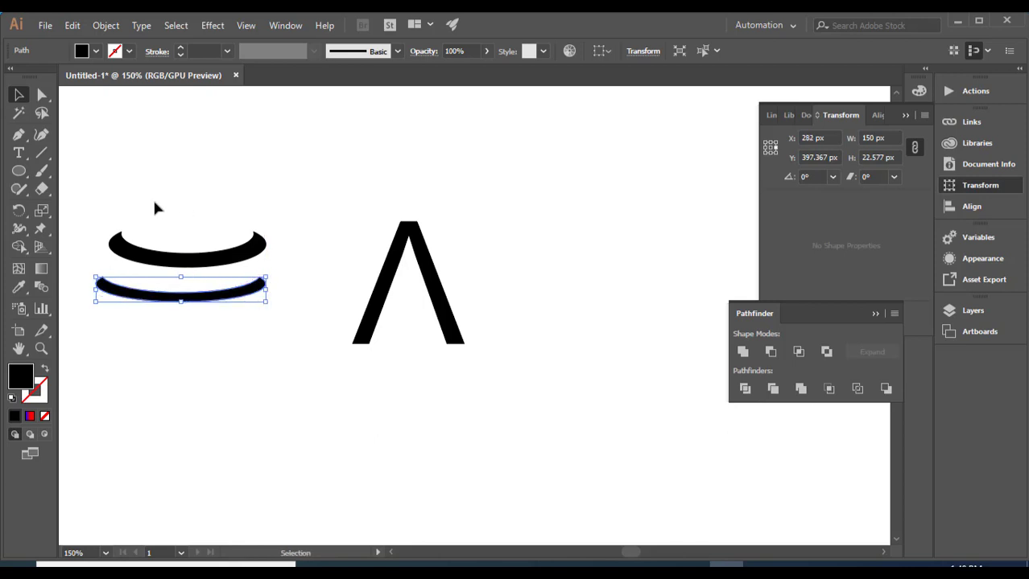
{"action": "left_click_drag", "start_coordinate": [87, 200], "coordinate": [354, 291]}
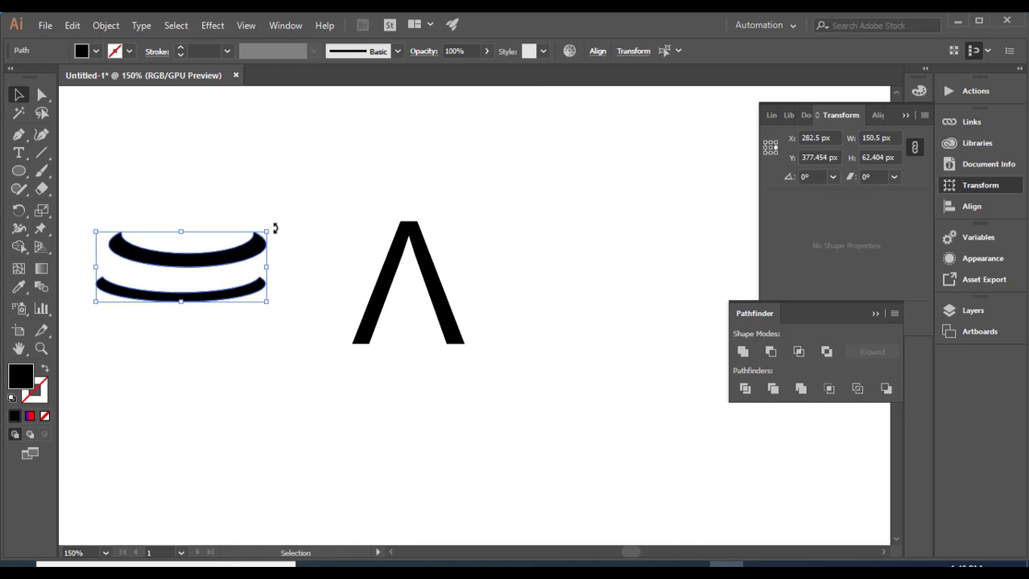
{"action": "left_click_drag", "start_coordinate": [274, 228], "coordinate": [264, 192]}
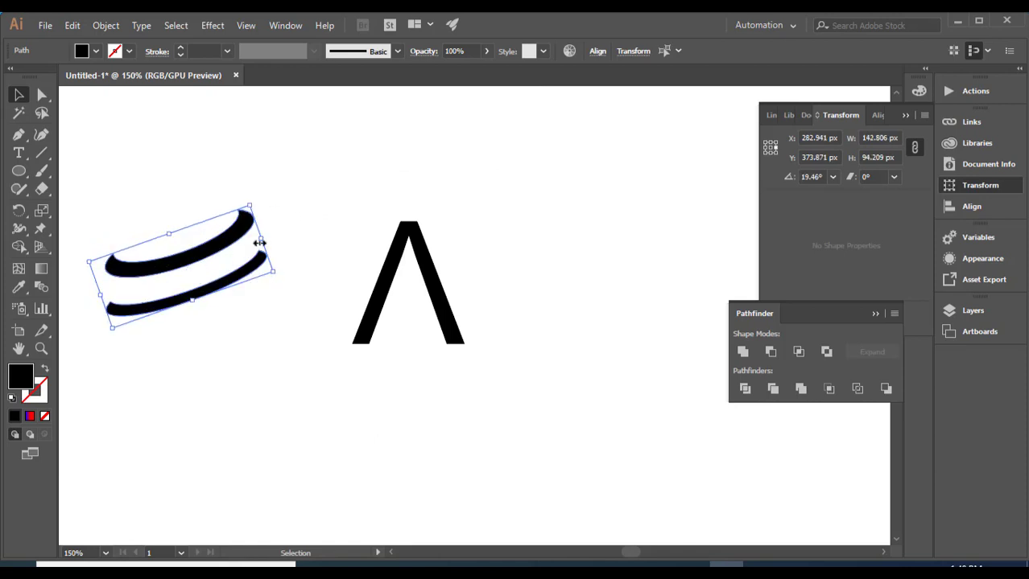
{"action": "left_click", "coordinate": [322, 211]}
- Place the crescents across and below the A, lower one enlarged to ~171 px and tilted 27°
{"action": "left_click_drag", "start_coordinate": [251, 224], "coordinate": [476, 256]}
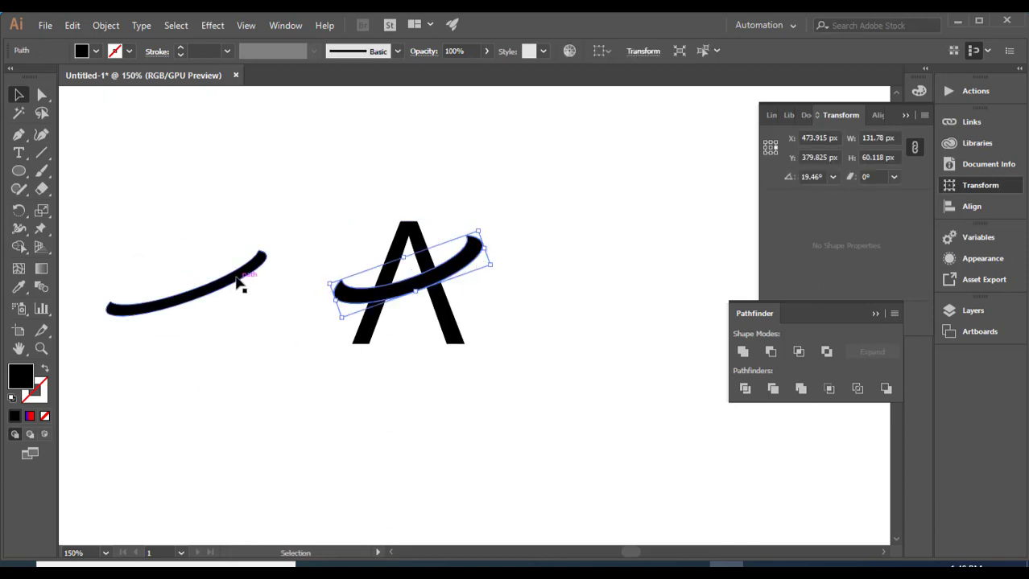
{"action": "left_click_drag", "start_coordinate": [240, 286], "coordinate": [474, 321]}
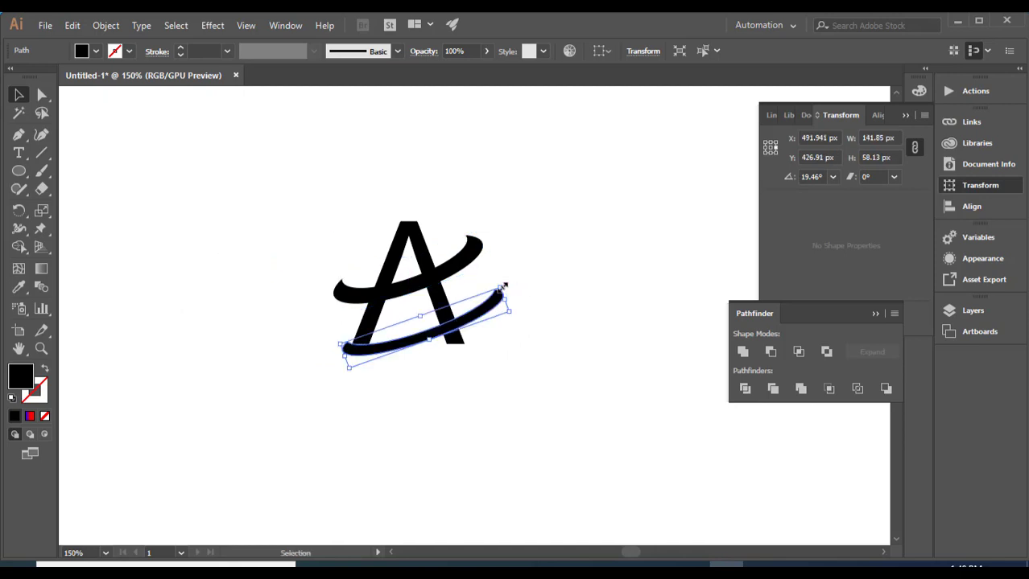
{"action": "left_click_drag", "start_coordinate": [502, 286], "coordinate": [541, 254]}
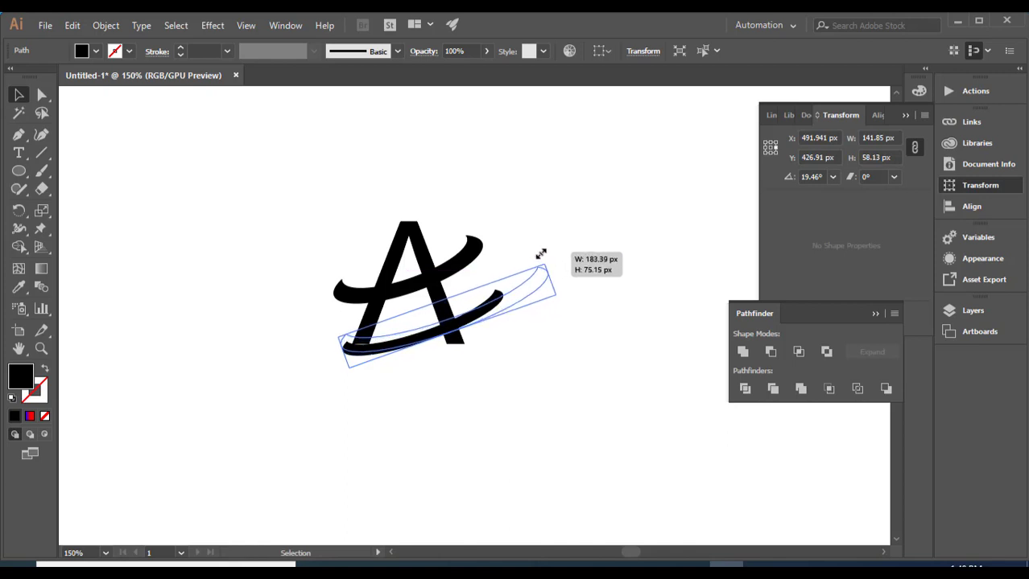
{"action": "left_click_drag", "start_coordinate": [540, 254], "coordinate": [527, 257]}
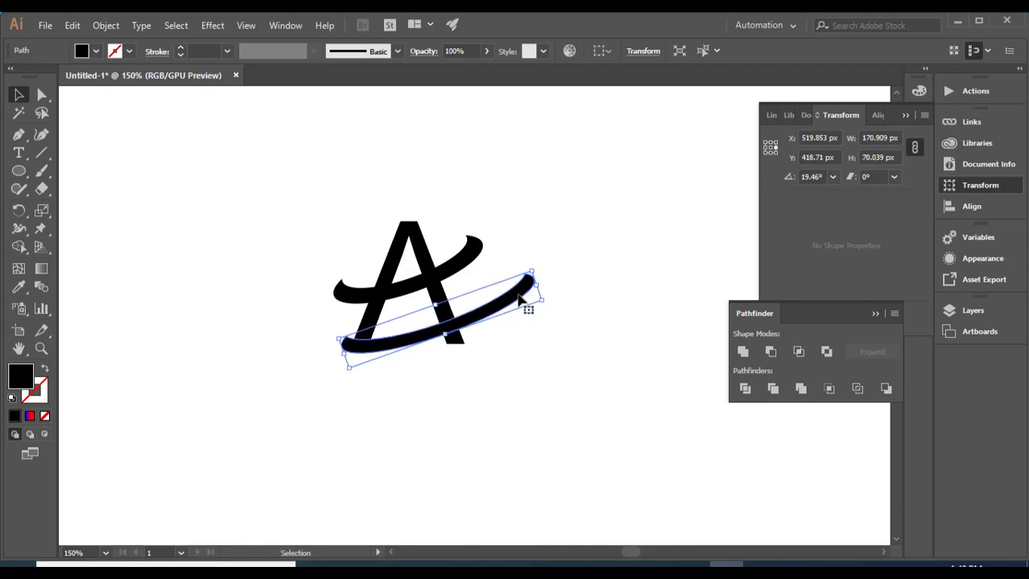
{"action": "left_click_drag", "start_coordinate": [520, 300], "coordinate": [498, 300]}
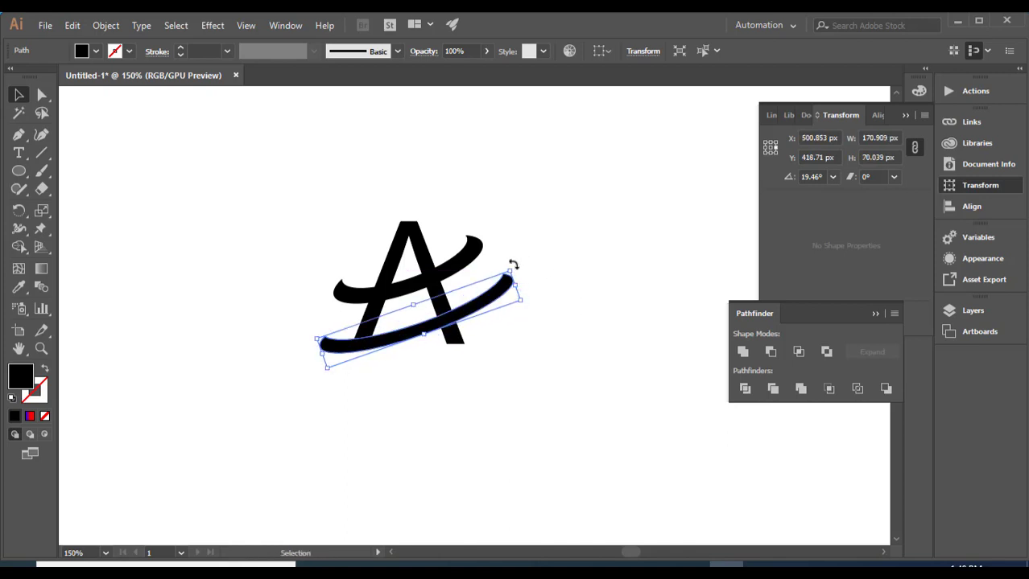
{"action": "left_click_drag", "start_coordinate": [513, 265], "coordinate": [515, 252]}
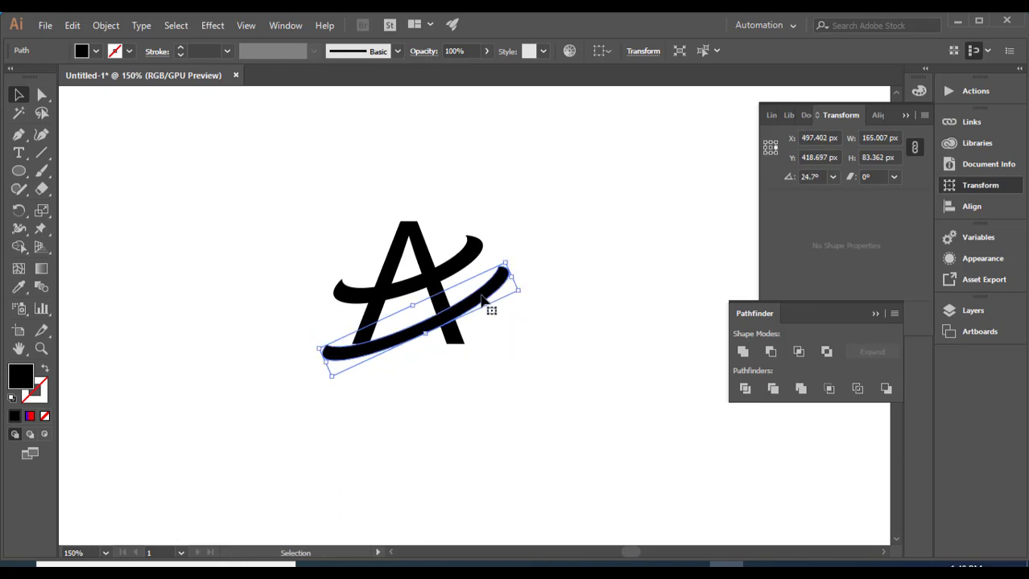
{"action": "left_click_drag", "start_coordinate": [487, 305], "coordinate": [489, 288]}
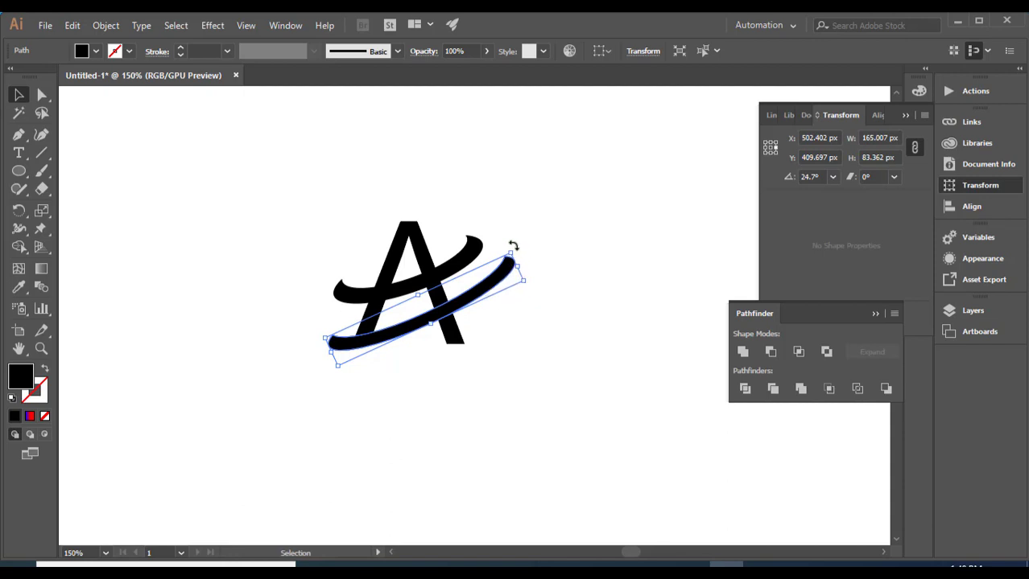
{"action": "left_click_drag", "start_coordinate": [513, 245], "coordinate": [509, 241]}
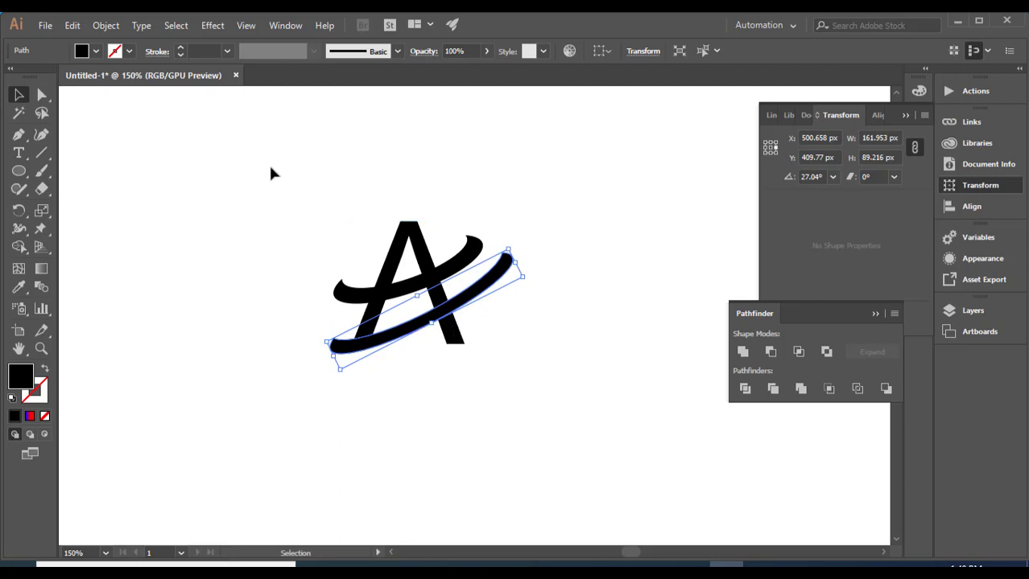
{"action": "left_click_drag", "start_coordinate": [304, 184], "coordinate": [482, 359]}
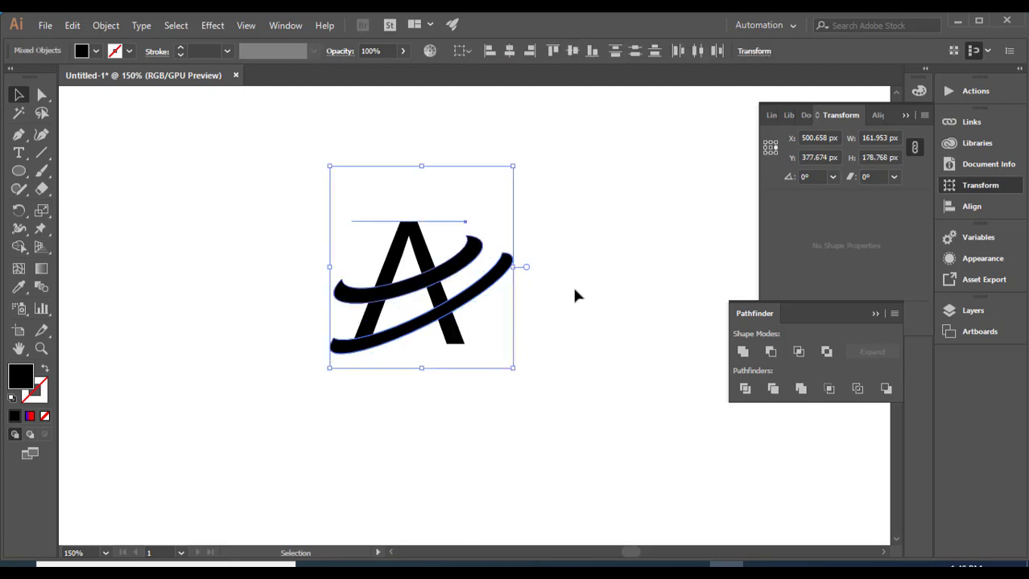
- Convert the letter A to outlines, then zoom in and centre the logo
{"action": "left_click", "coordinate": [592, 244]}
{"action": "left_click", "coordinate": [417, 253]}
{"action": "right_click", "coordinate": [416, 251]}
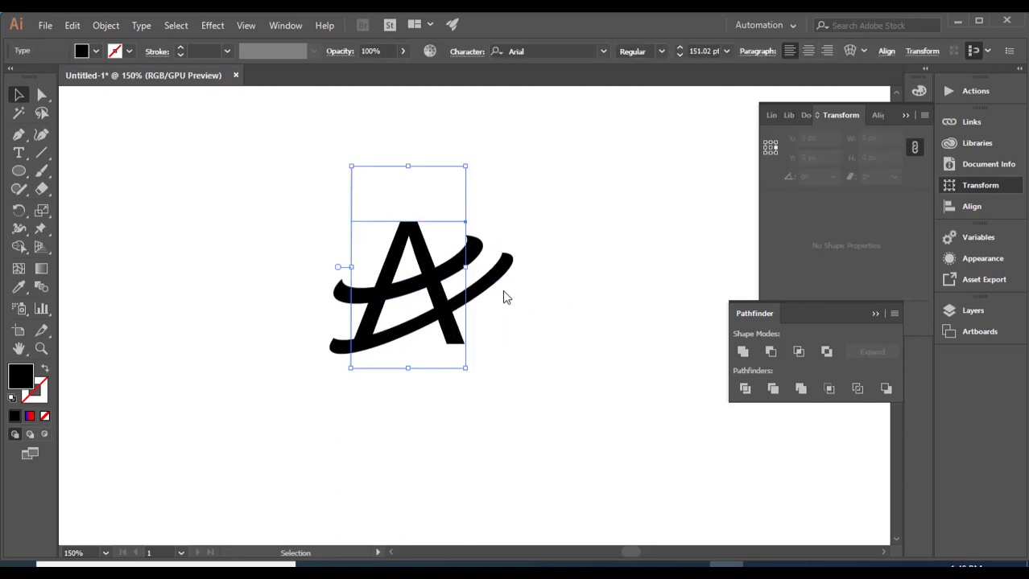
{"action": "left_click", "coordinate": [483, 351]}
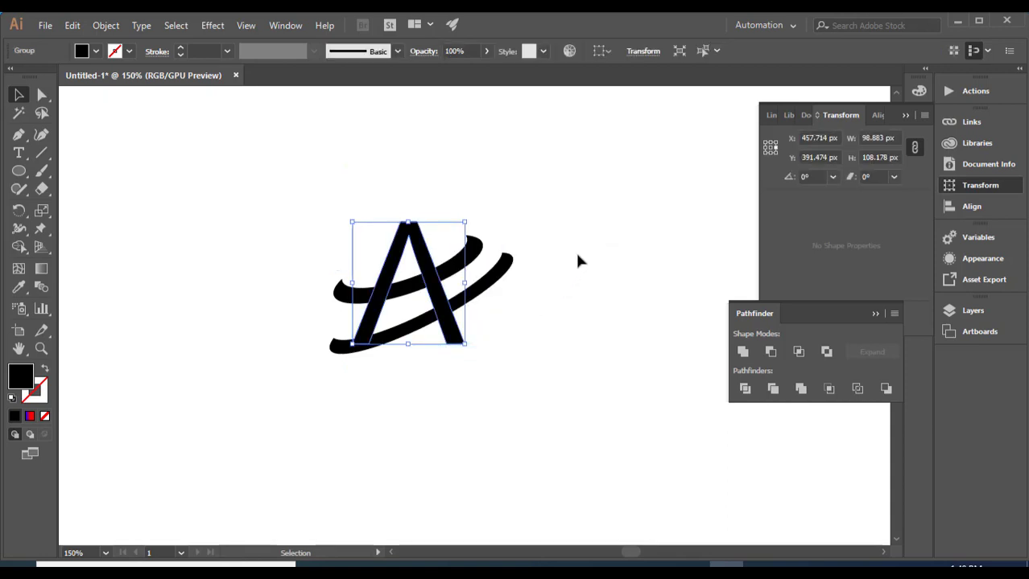
{"action": "left_click", "coordinate": [585, 240]}
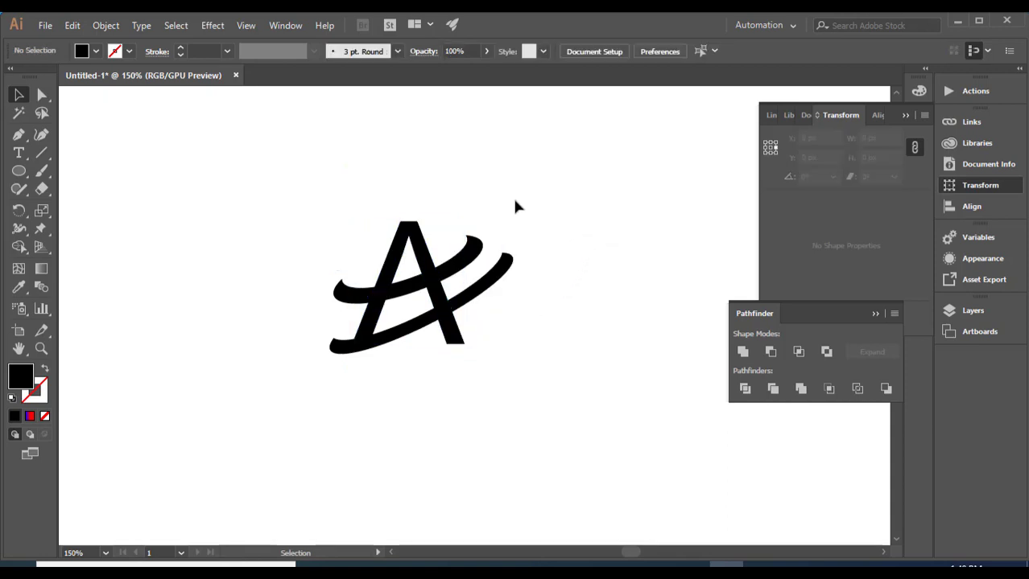
{"action": "key", "text": "ctrl+equal"}
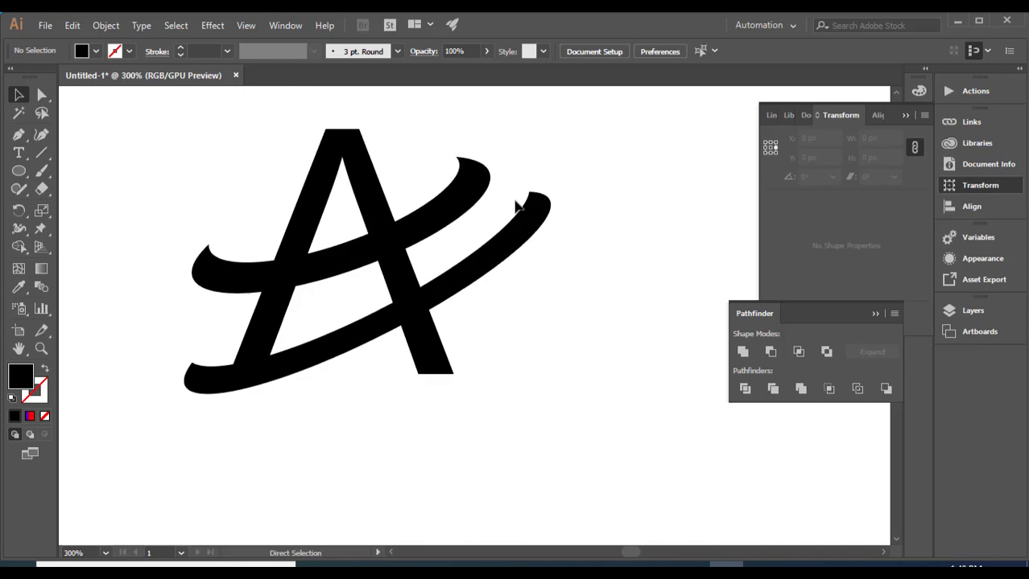
{"action": "left_click_drag", "start_coordinate": [507, 334], "coordinate": [549, 395]}
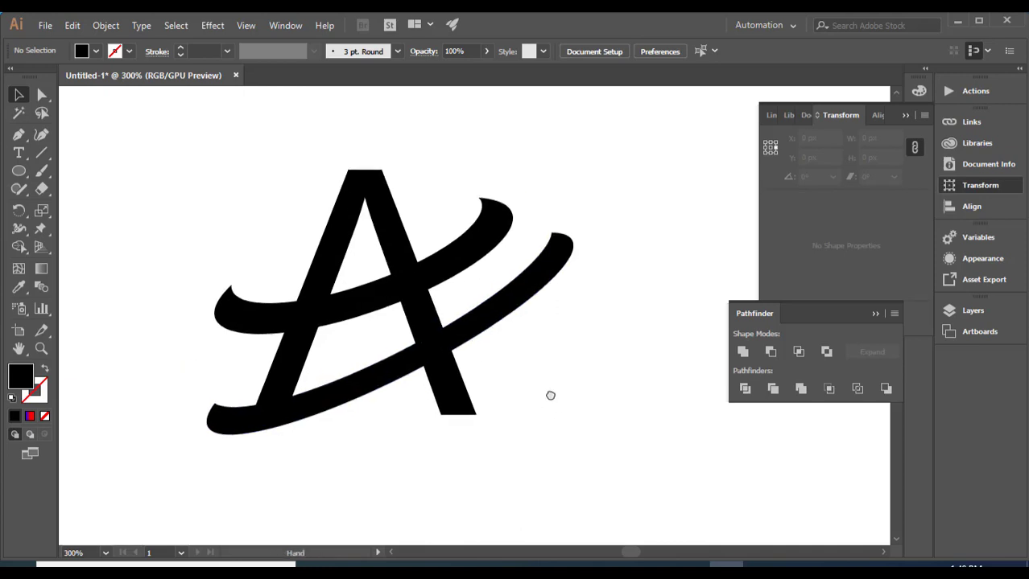
- Use Shape Builder to fuse the upper swoosh with the A's top
{"action": "left_click_drag", "start_coordinate": [240, 158], "coordinate": [531, 374]}
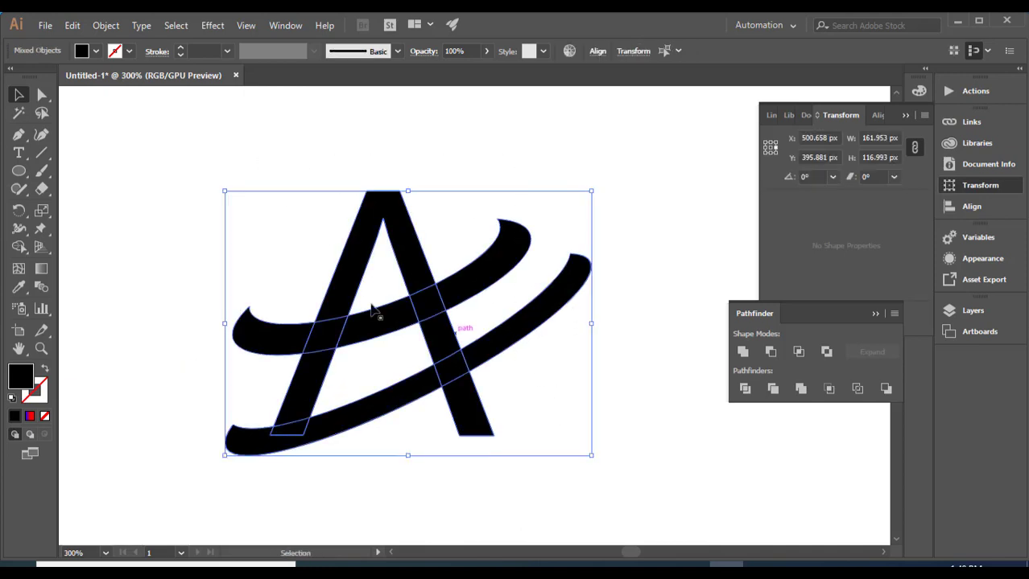
{"action": "left_click", "coordinate": [18, 247]}
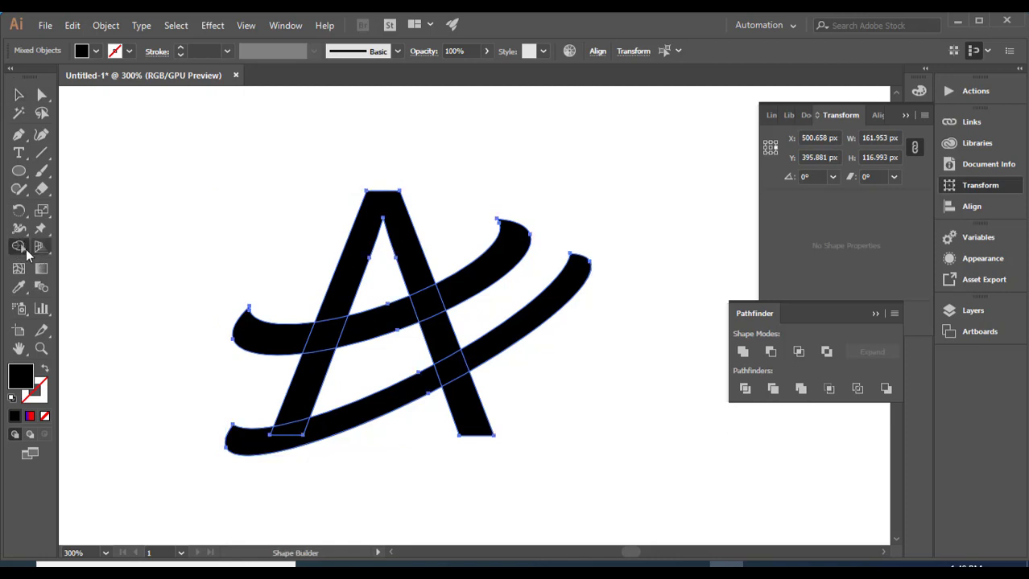
{"action": "mouse_move", "coordinate": [282, 334]}
{"action": "left_mouse_down"}
{"action": "mouse_move", "coordinate": [336, 310]}
{"action": "mouse_move", "coordinate": [435, 300]}
{"action": "left_mouse_up"}
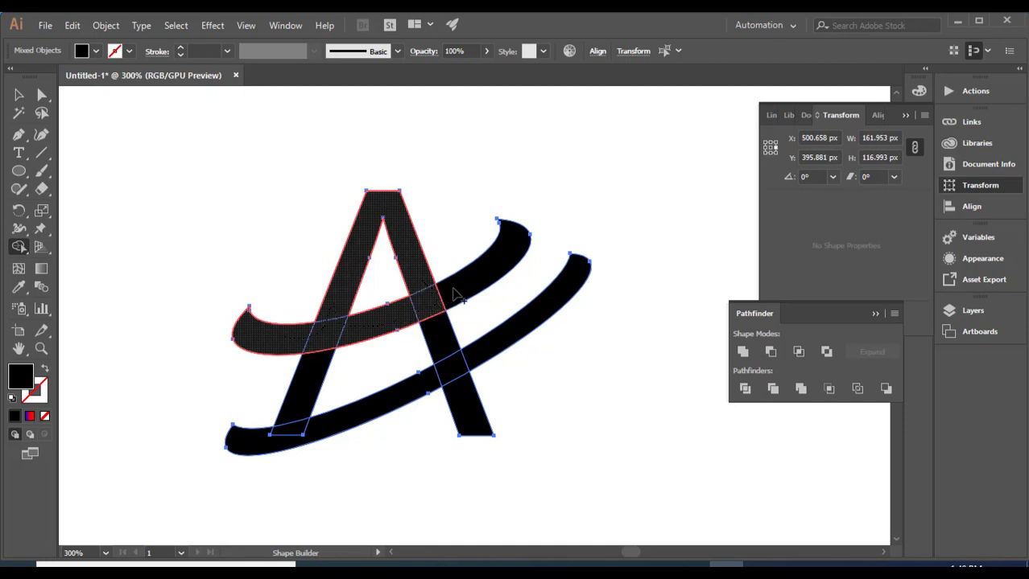
{"action": "mouse_move", "coordinate": [434, 300]}
{"action": "left_mouse_down"}
{"action": "mouse_move", "coordinate": [476, 282]}
{"action": "mouse_move", "coordinate": [471, 299]}
{"action": "left_mouse_up"}
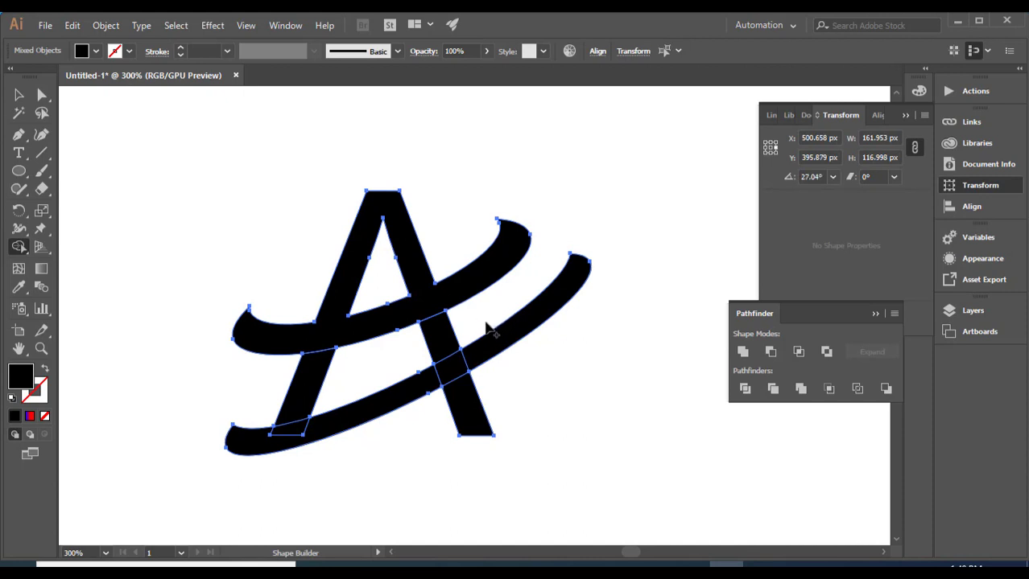
- Delete the two leg pieces between the swooshes and merge the lower swoosh with the A's leg
{"action": "left_click", "coordinate": [441, 338], "text": "alt"}
{"action": "left_click", "coordinate": [333, 368], "text": "alt"}
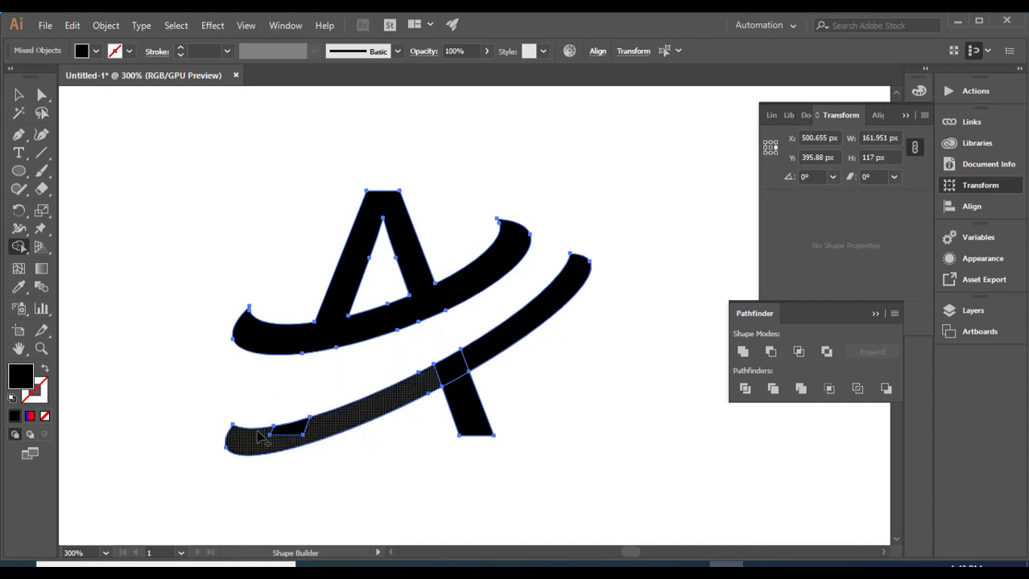
{"action": "mouse_move", "coordinate": [251, 438]}
{"action": "left_mouse_down"}
{"action": "mouse_move", "coordinate": [410, 392]}
{"action": "mouse_move", "coordinate": [497, 347]}
{"action": "left_mouse_up"}
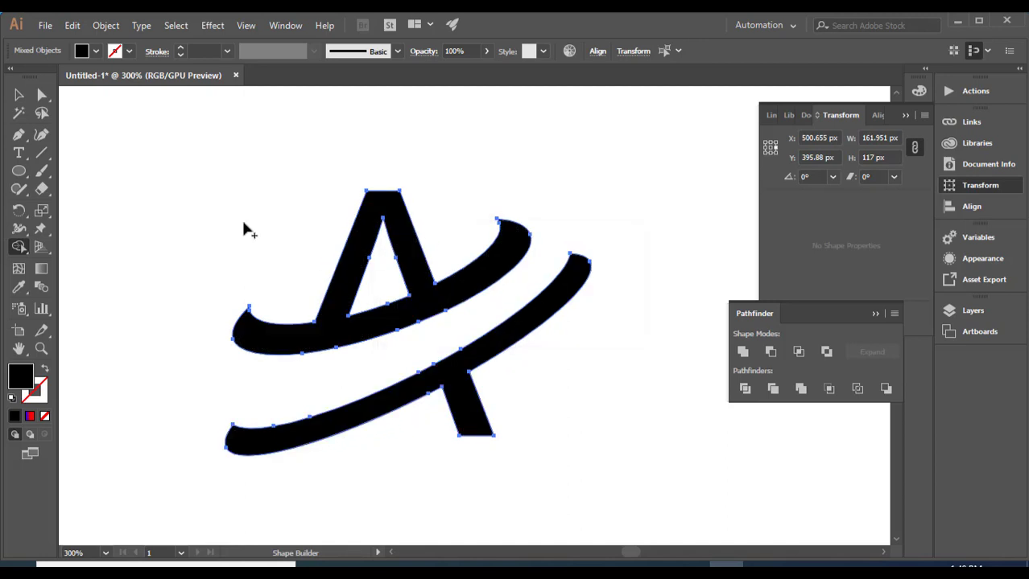
{"action": "left_click", "coordinate": [20, 95]}
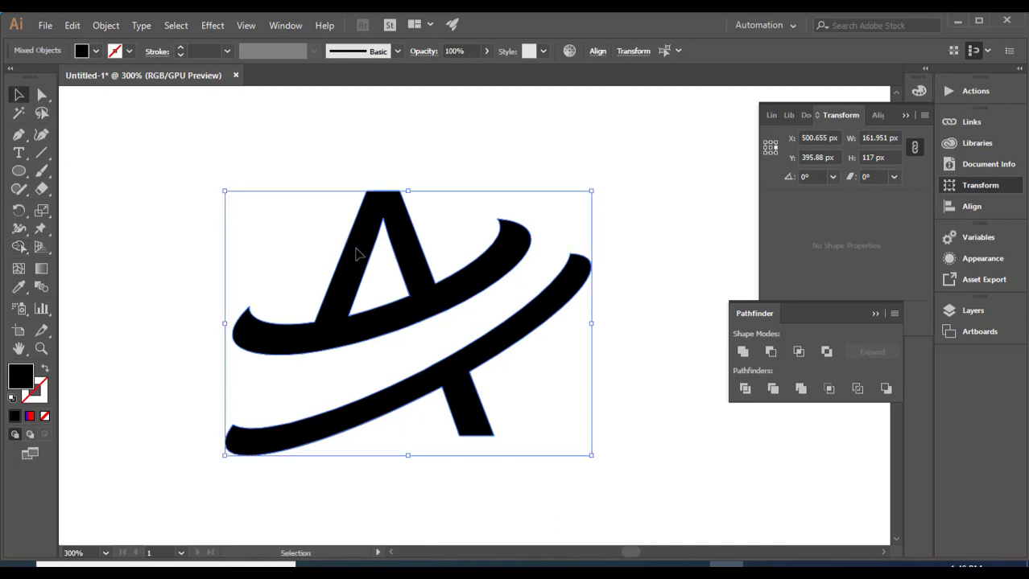
- Fill the merged A and the lower swoosh with the blue-to-red linear gradient
{"action": "left_click", "coordinate": [343, 153]}
{"action": "left_click", "coordinate": [362, 253]}
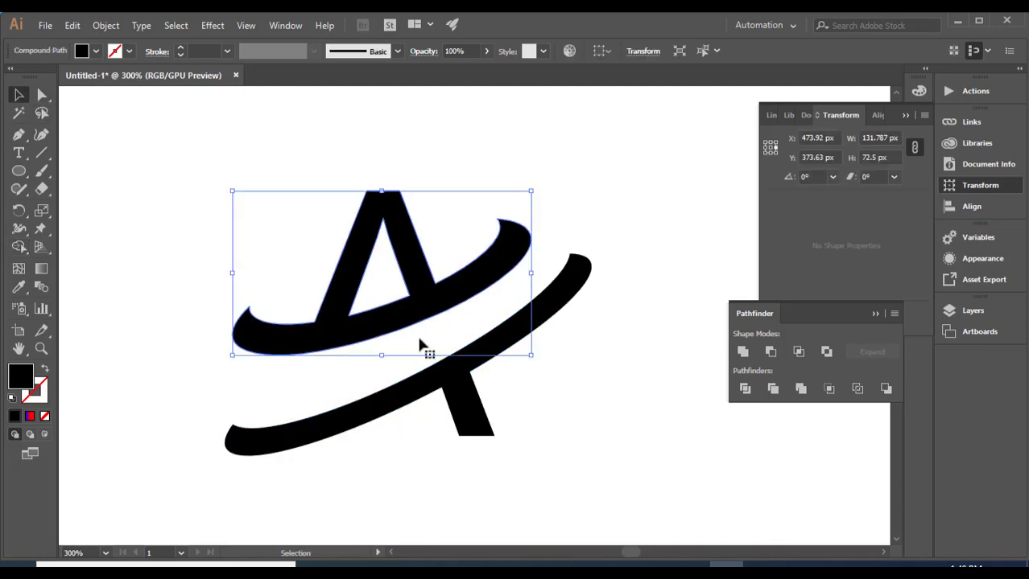
{"action": "left_click", "coordinate": [903, 114]}
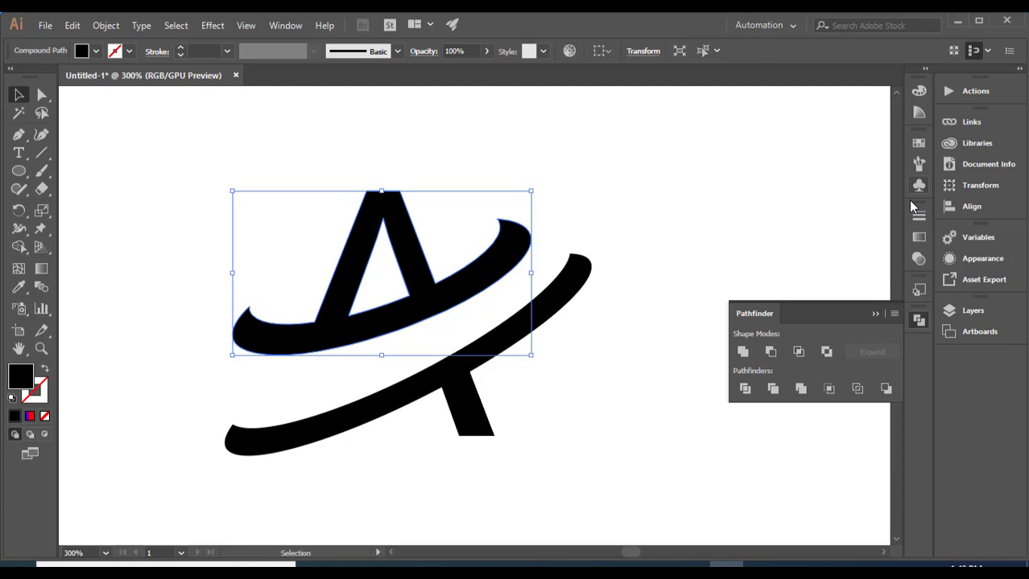
{"action": "left_click", "coordinate": [913, 242]}
{"action": "left_click", "coordinate": [846, 338]}
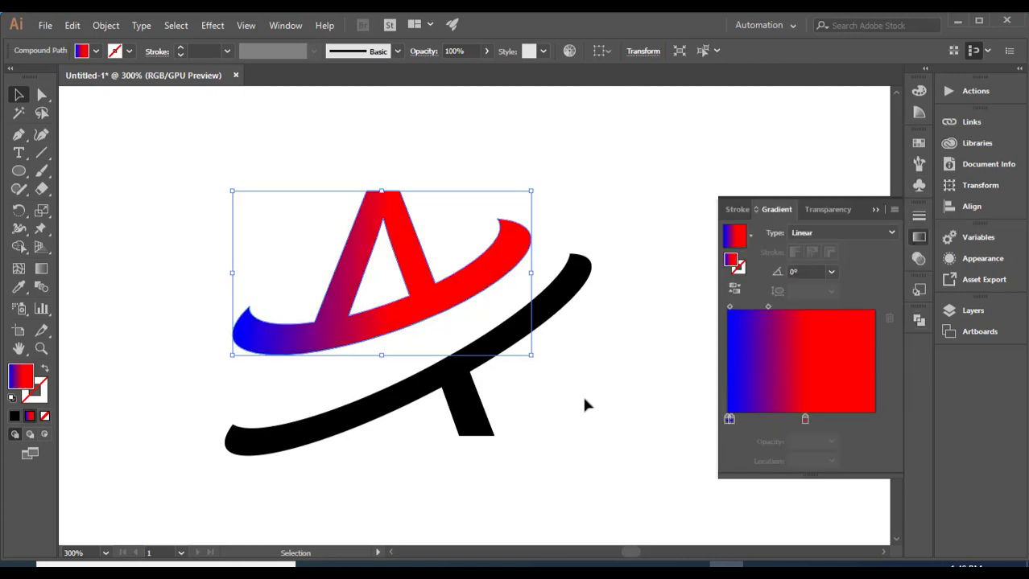
{"action": "left_click", "coordinate": [457, 378]}
{"action": "left_click", "coordinate": [851, 354]}
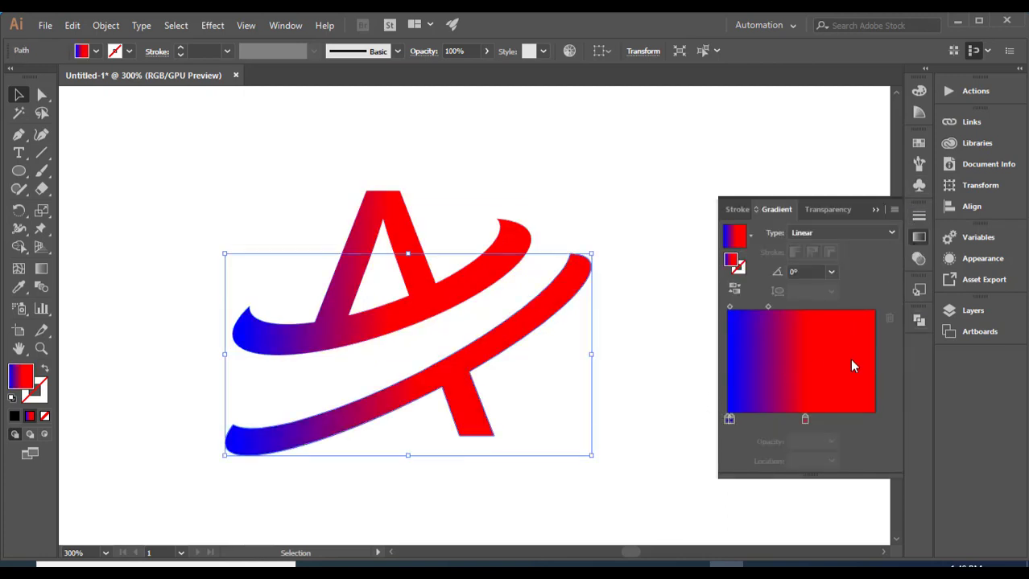
{"action": "left_click", "coordinate": [41, 268]}
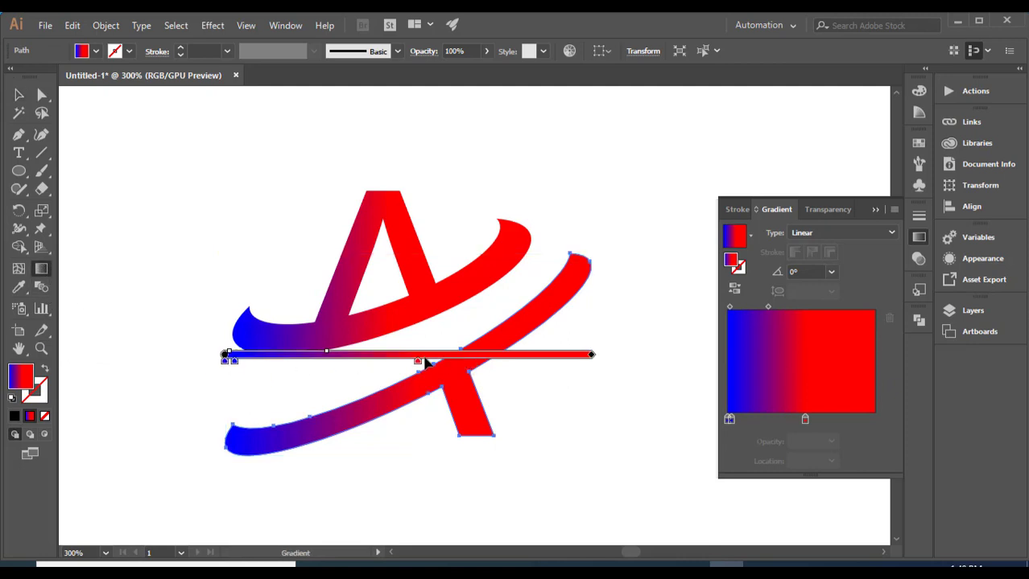
- Make the lower swoosh's gradient run red to blue at 6.7°, red over most of its length
{"action": "mouse_move", "coordinate": [416, 363]}
{"action": "left_mouse_down"}
{"action": "mouse_move", "coordinate": [255, 361]}
{"action": "mouse_move", "coordinate": [588, 382]}
{"action": "left_mouse_up"}
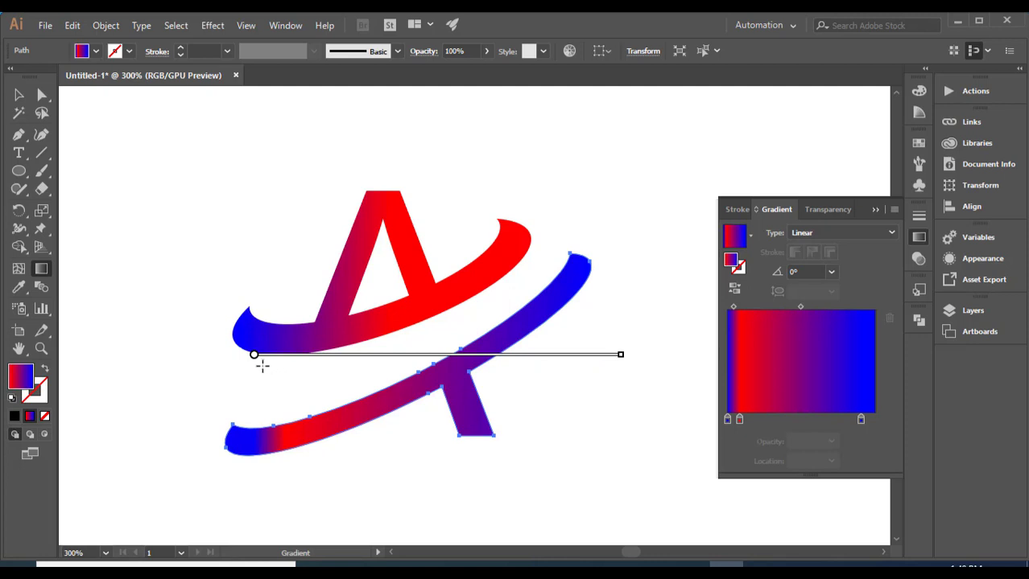
{"action": "mouse_move", "coordinate": [435, 354]}
{"action": "mouse_move", "coordinate": [365, 376]}
{"action": "left_mouse_down"}
{"action": "mouse_move", "coordinate": [562, 388]}
{"action": "mouse_move", "coordinate": [575, 368]}
{"action": "left_mouse_up"}
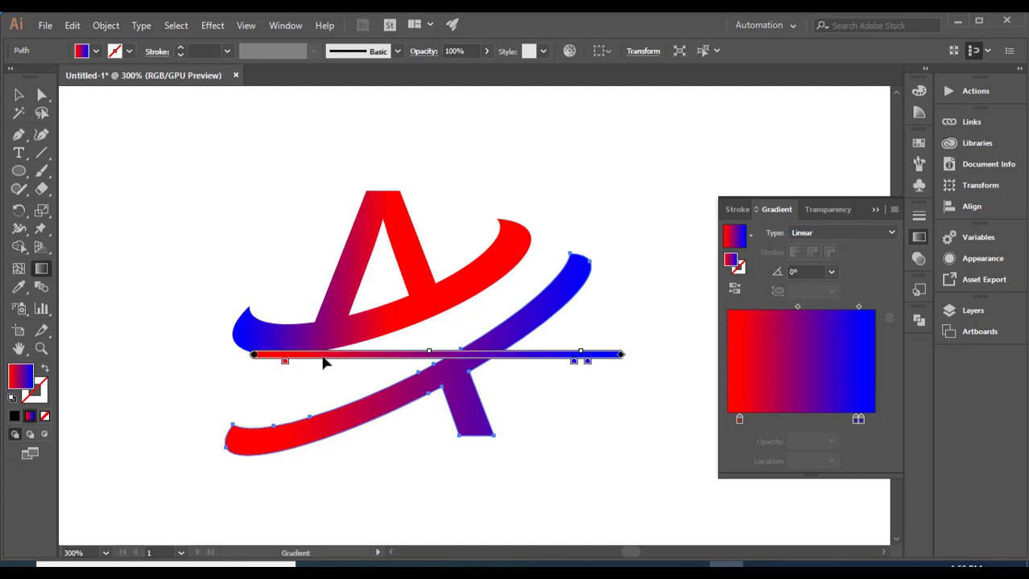
{"action": "mouse_move", "coordinate": [323, 363]}
{"action": "left_mouse_down"}
{"action": "mouse_move", "coordinate": [317, 394]}
{"action": "mouse_move", "coordinate": [381, 373]}
{"action": "mouse_move", "coordinate": [360, 396]}
{"action": "mouse_move", "coordinate": [362, 358]}
{"action": "left_mouse_up"}
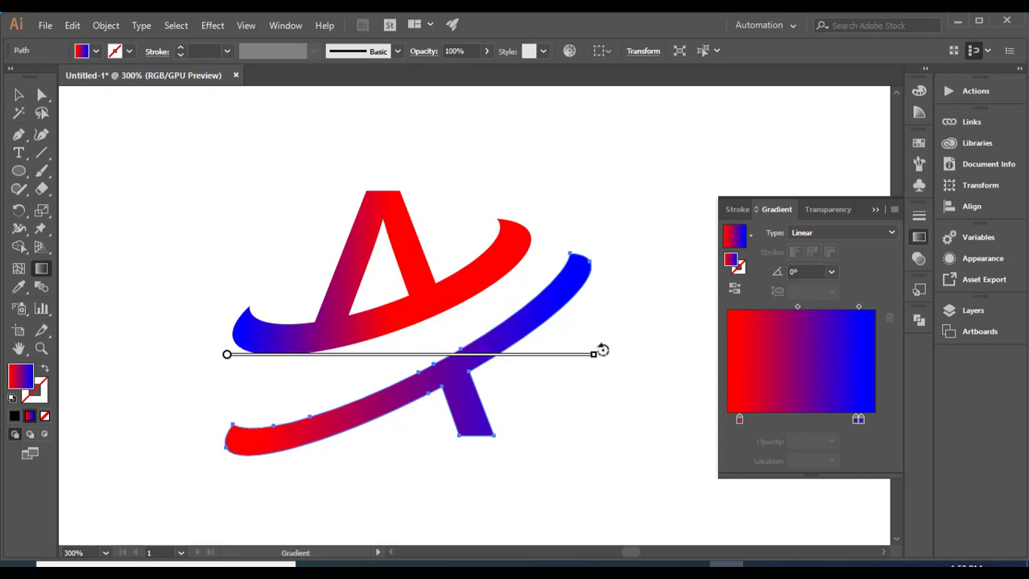
{"action": "left_click_drag", "start_coordinate": [602, 351], "coordinate": [602, 334]}
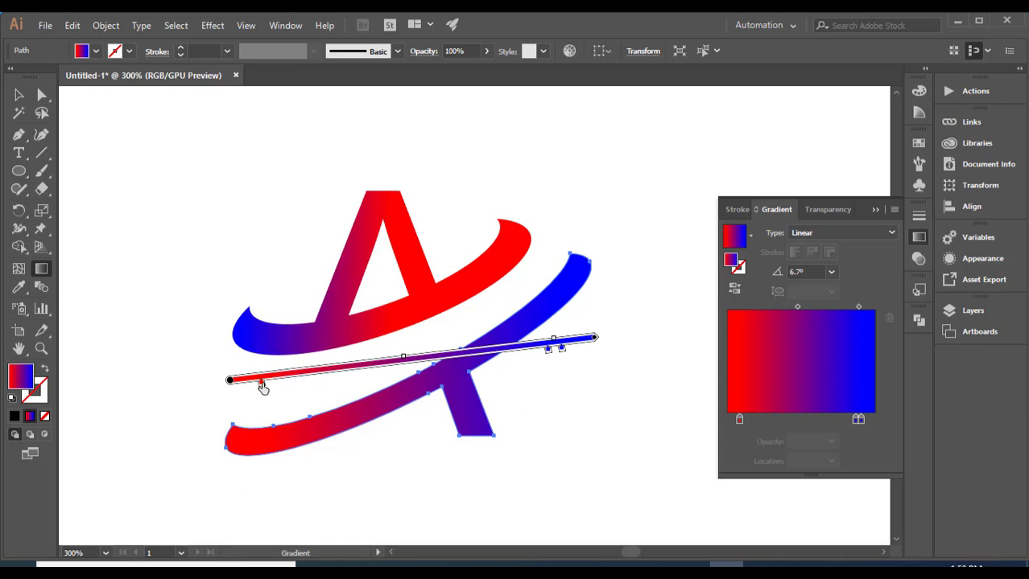
{"action": "left_click_drag", "start_coordinate": [261, 383], "coordinate": [424, 375]}
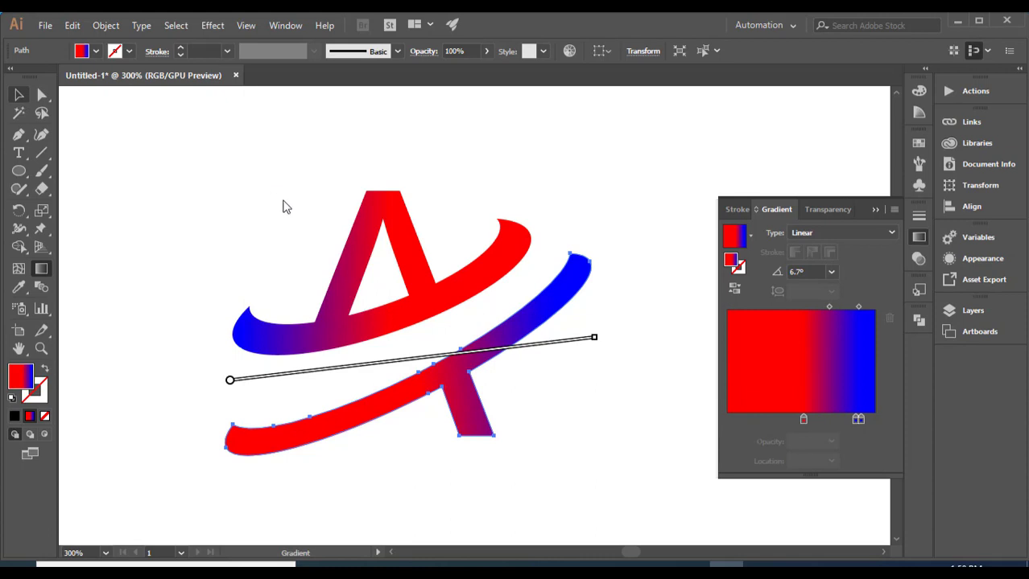
{"action": "left_click", "coordinate": [311, 155]}
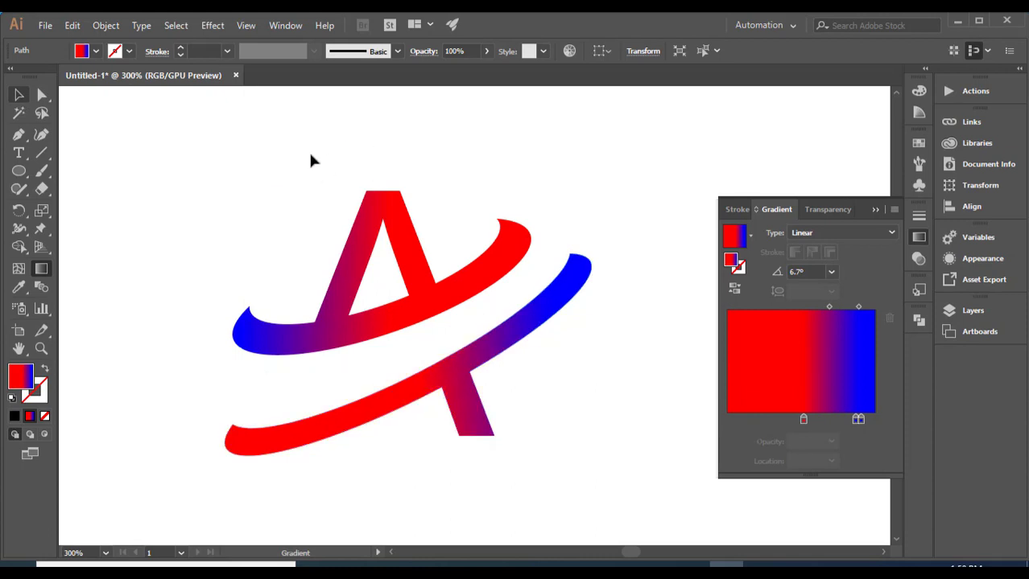
{"action": "key", "text": "v"}
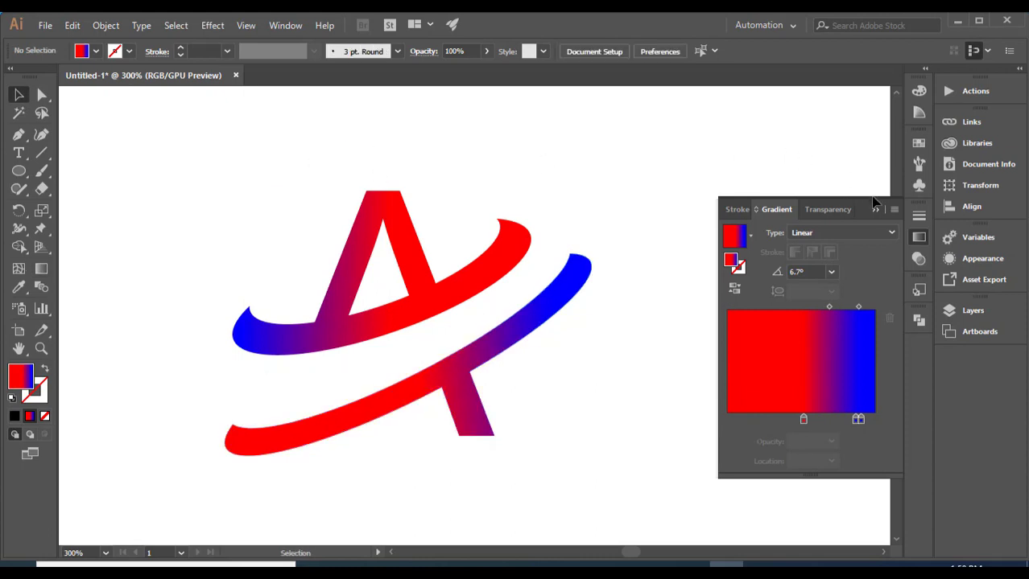